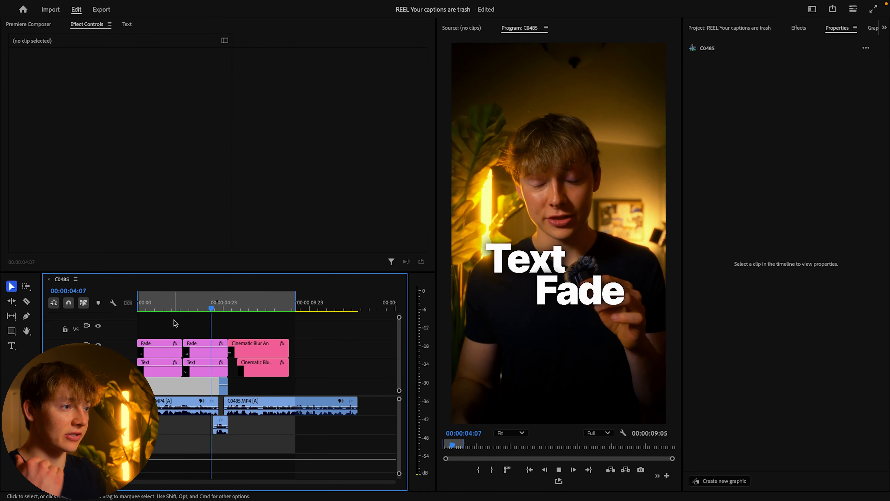
Play back the Text Fade captions and the Cinematic Blur captions that follow them to compare their animations
left_click(176, 308)
key("space")
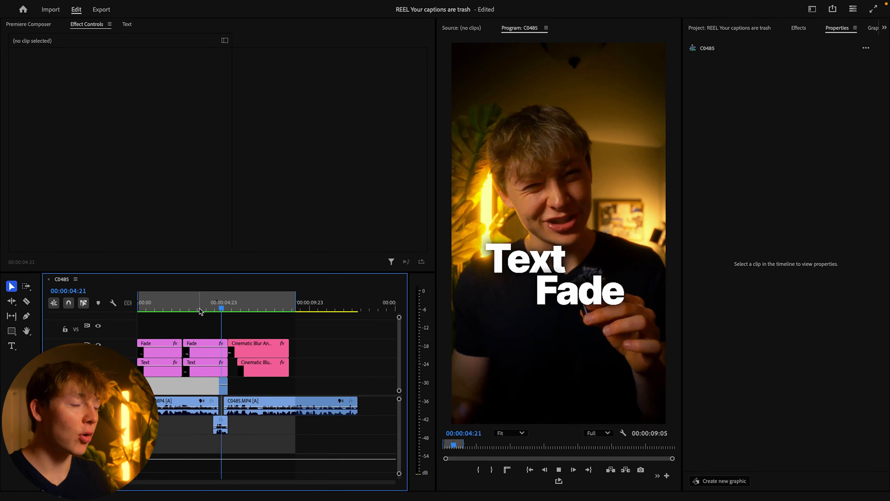
key("space")
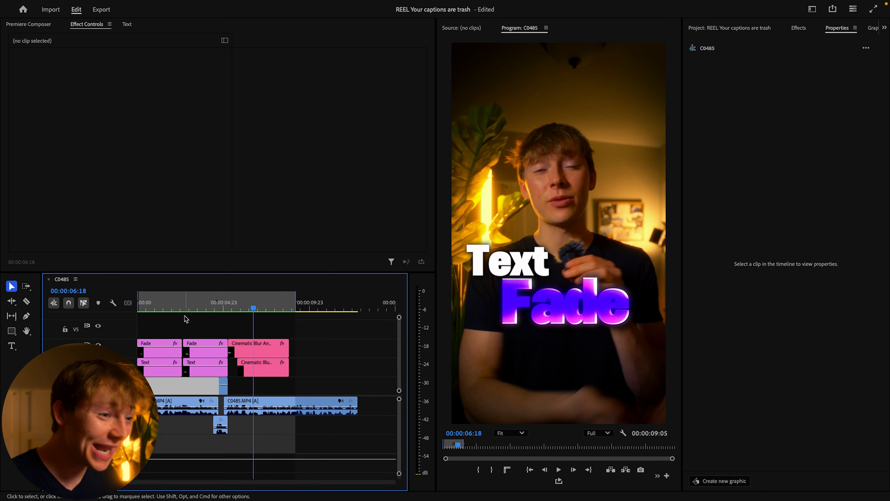
left_click(225, 309)
key("space")
key("space")
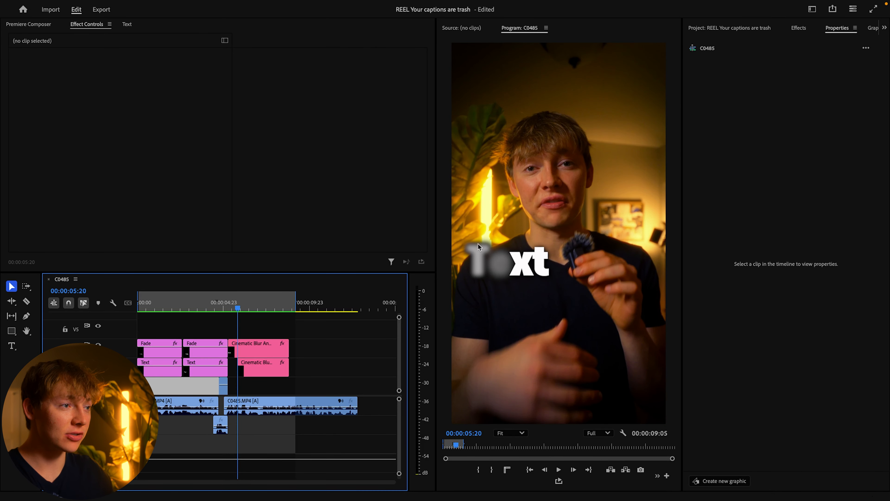
key("space")
key("space")
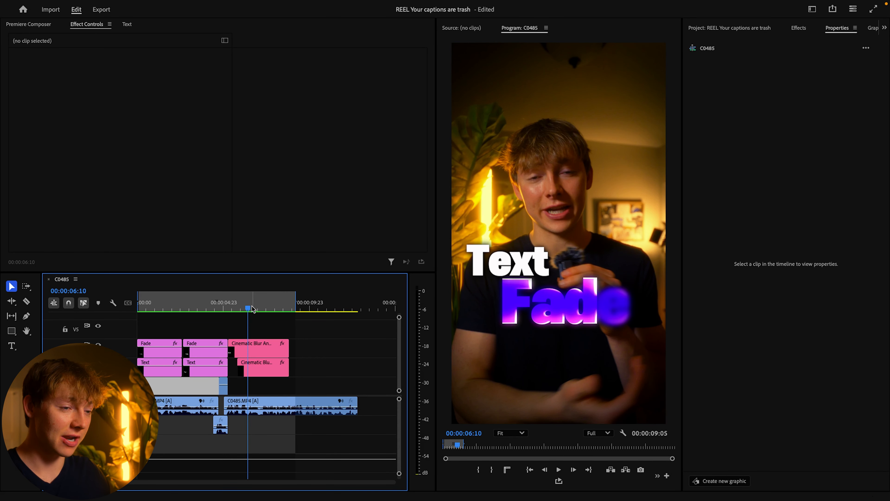
Replay the first Text Fade caption from the start of the sequence to examine its fade-in
left_click_drag(253, 308, 140, 306)
key("space")
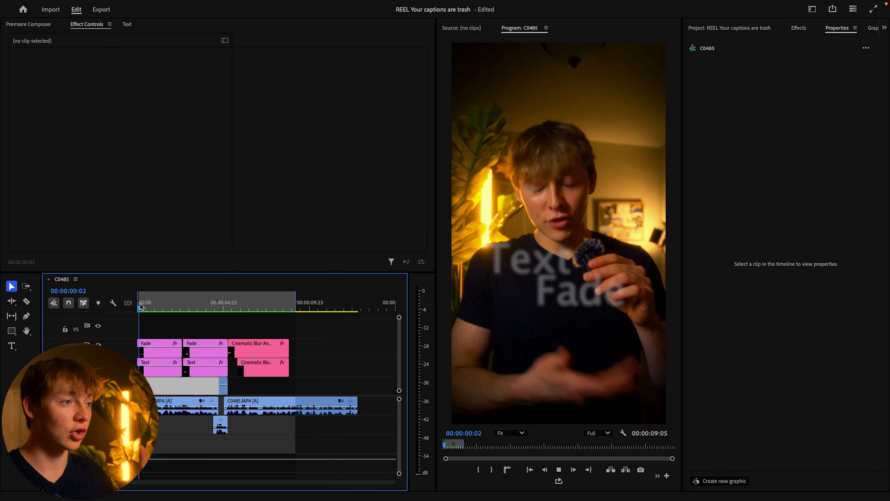
key("space")
left_click_drag(176, 304, 119, 307)
key("space")
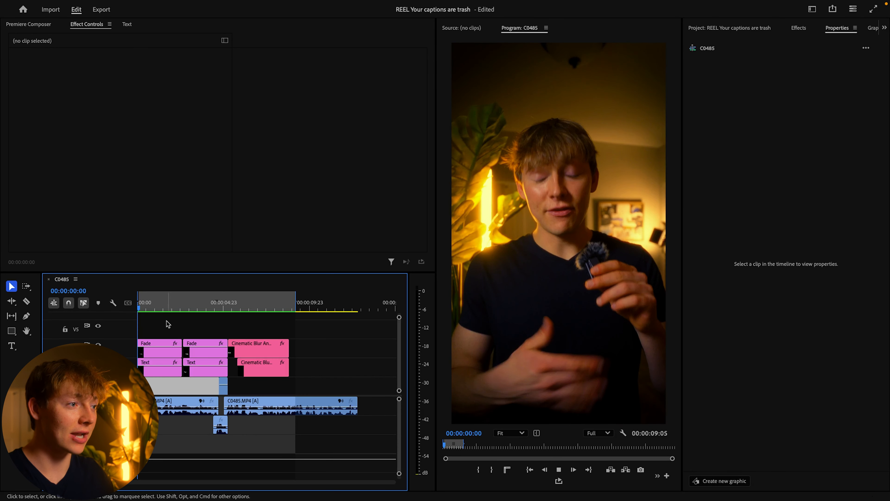
key("space")
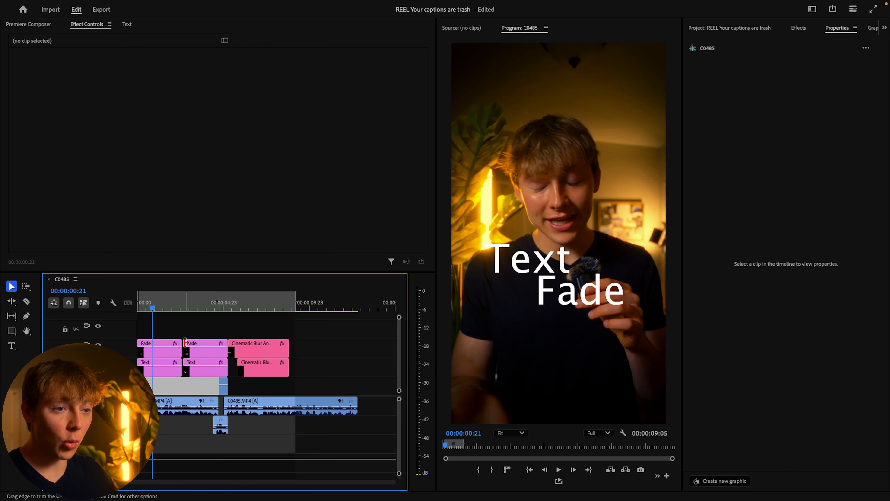
Clear the existing TR - Fade In effects from the first Fade and Text captions
left_click(178, 347)
left_click(13, 170)
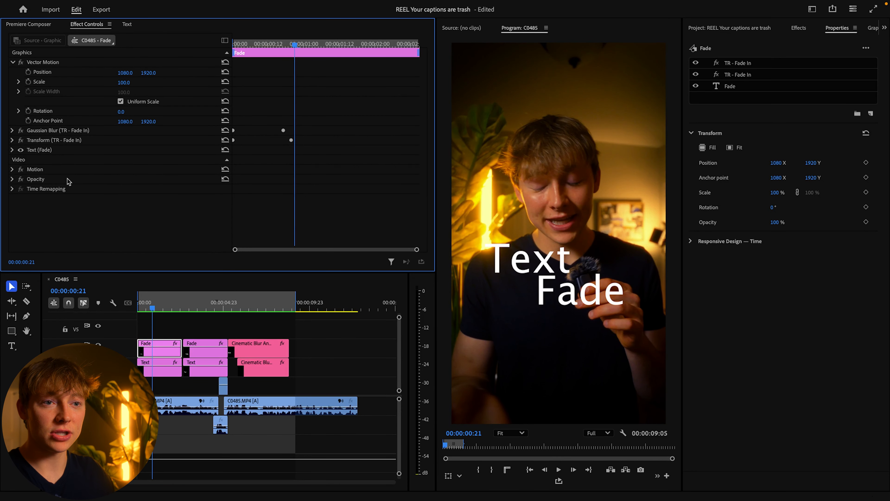
left_click(159, 366)
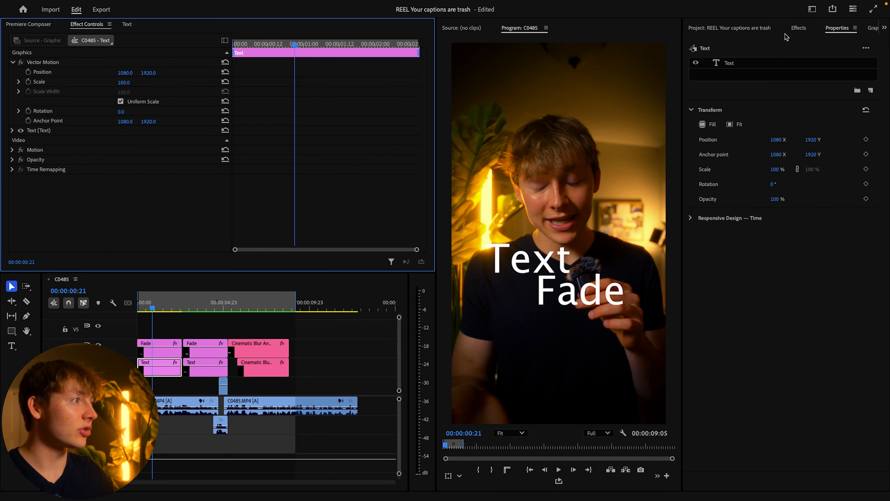
Search the effects for "trans" and apply ET - Transform Preset to the first Text and Fade captions
left_click(799, 27)
left_click(731, 46)
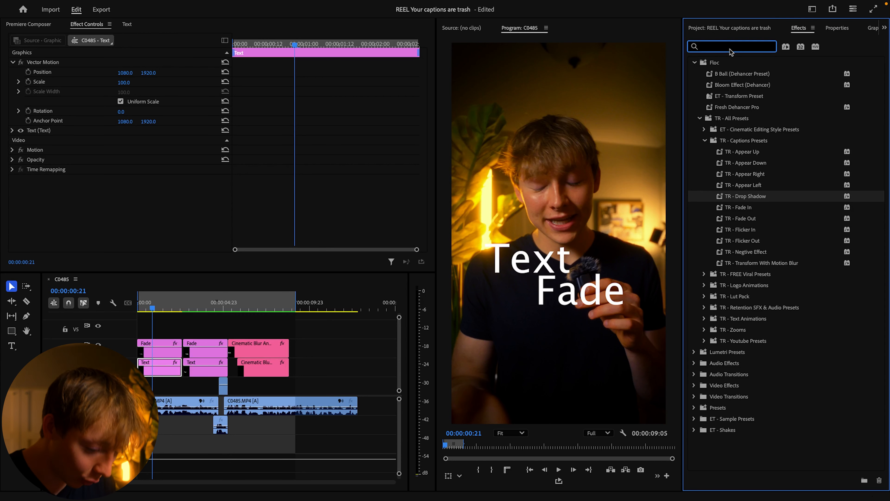
type("trans")
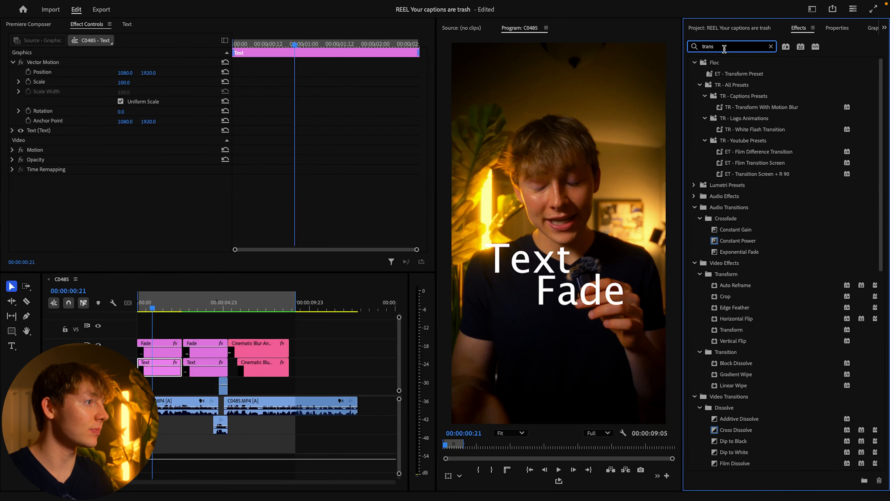
left_click(739, 75)
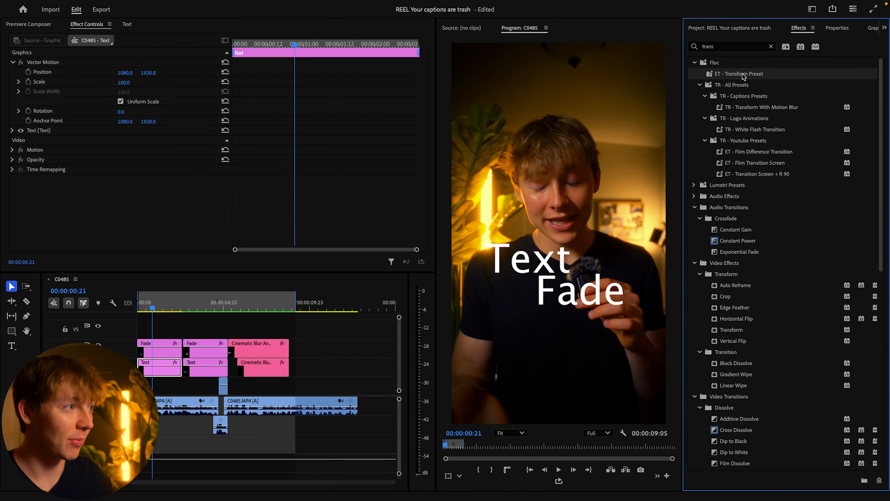
left_click_drag(753, 76, 165, 369)
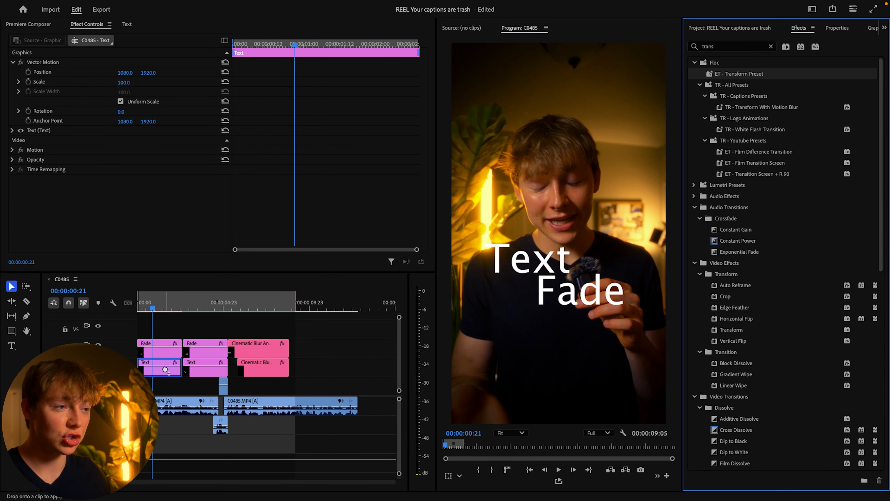
left_click_drag(165, 368, 164, 368)
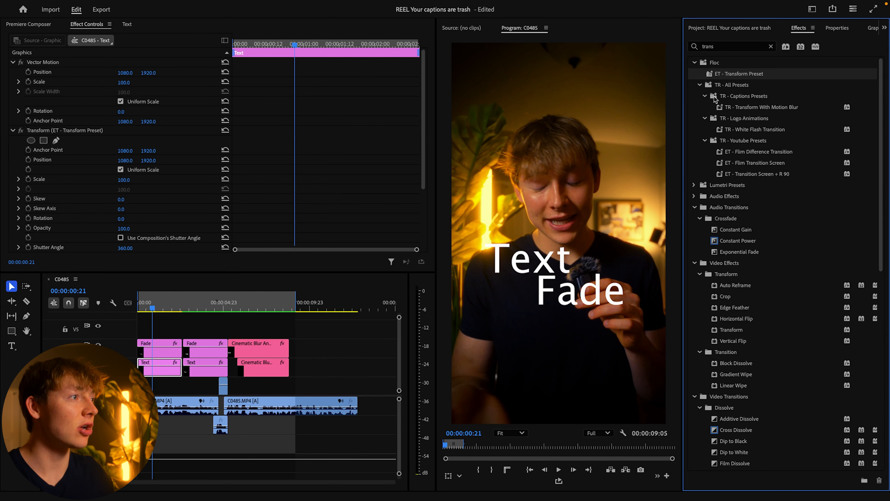
left_click_drag(746, 73, 157, 347)
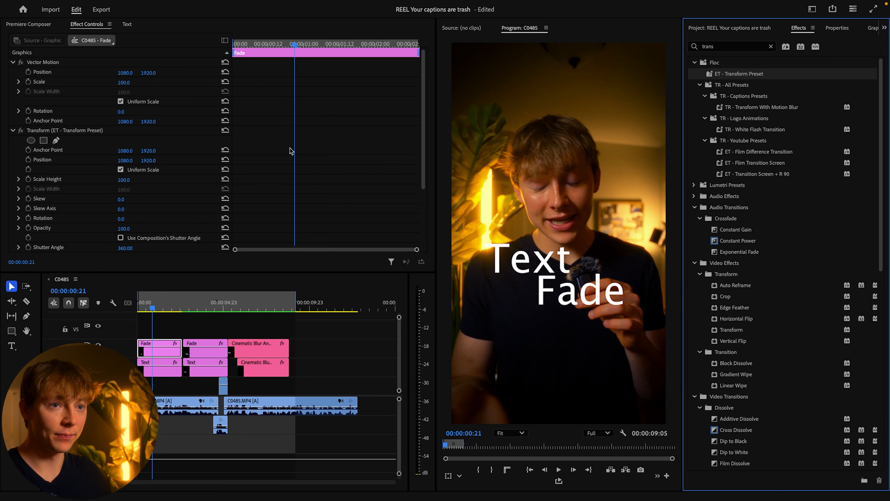
Turn on Opacity keyframing in the first Fade caption's Transform effect at 00:00:00:00
scroll(270, 123, "up", 2)
left_click(64, 130)
left_click(11, 130)
left_click(11, 130)
scroll(154, 138, "down", 1)
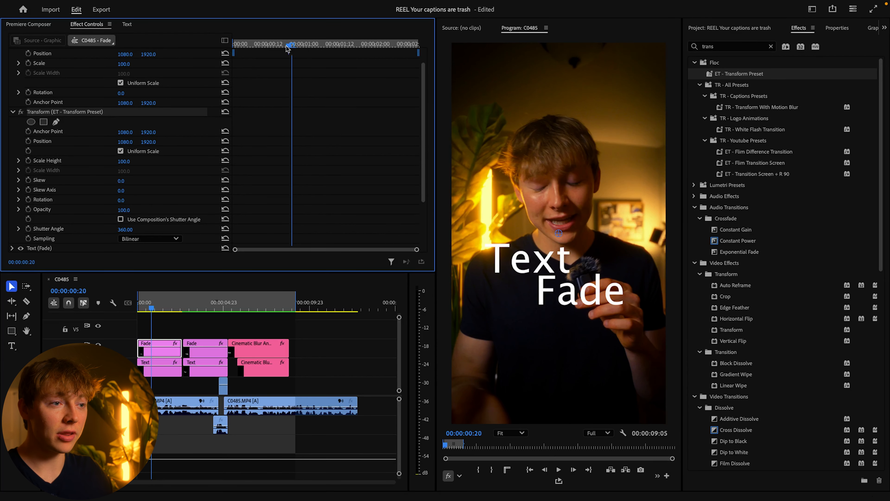
left_click_drag(294, 46, 234, 45)
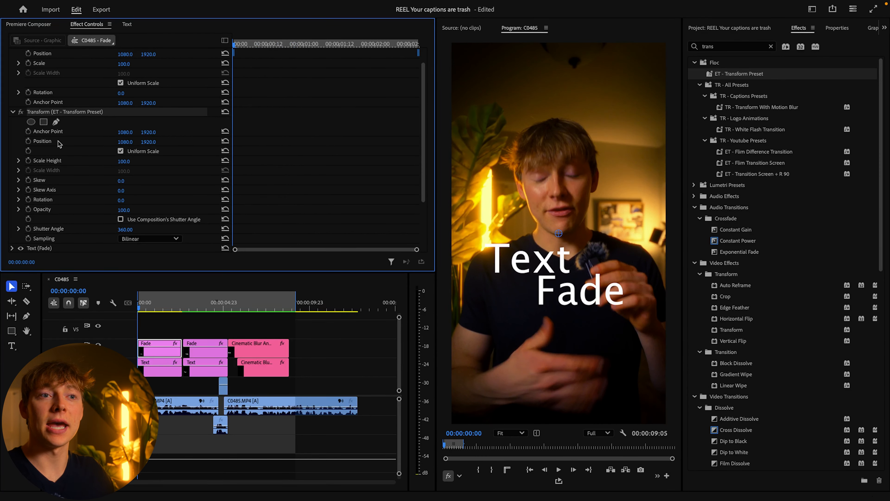
scroll(80, 146, "down", 3)
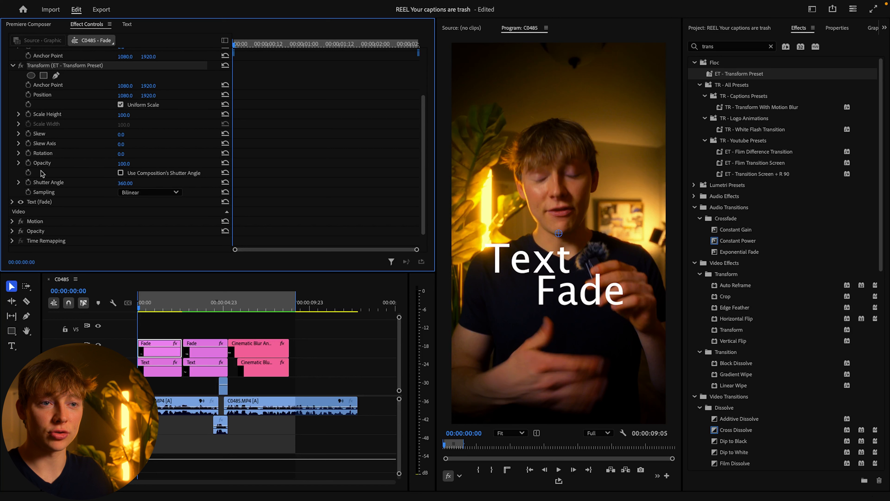
left_click(28, 163)
Add a Transform opacity keyframe at 00:00:01:00 and set the starting keyframe's opacity to 0
left_click_drag(242, 45, 305, 50)
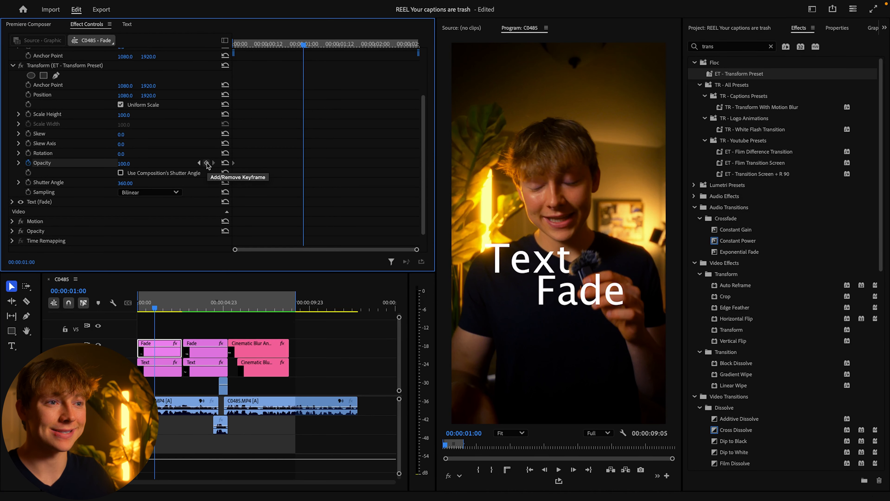
left_click(206, 163)
left_click(199, 164)
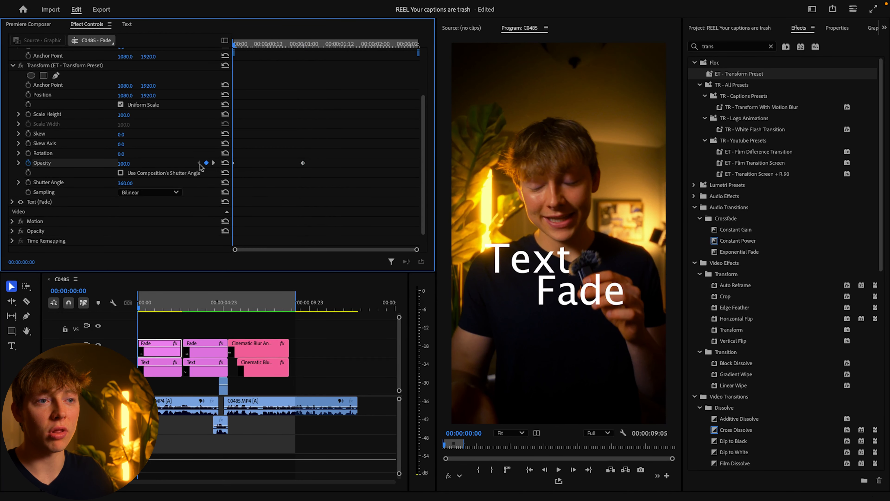
left_click_drag(127, 165, 86, 165)
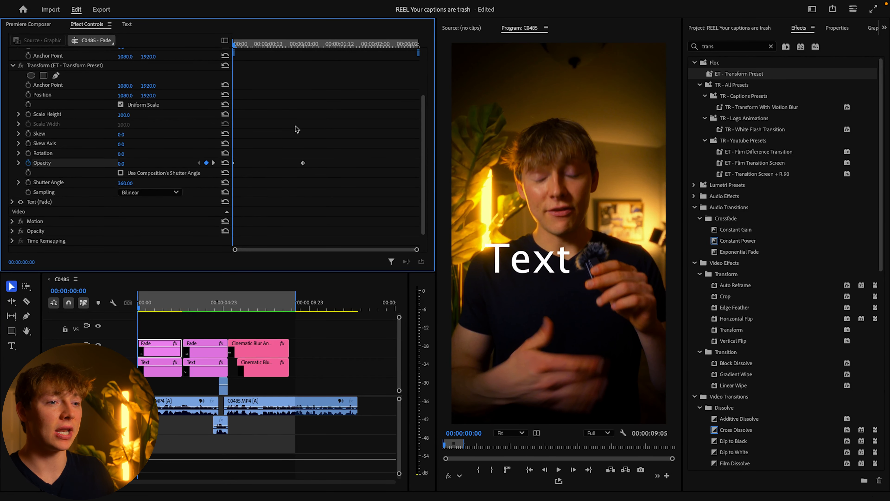
Hide the track holding the Text captions and preview the Fade caption's fade-in from the start
left_click(98, 364)
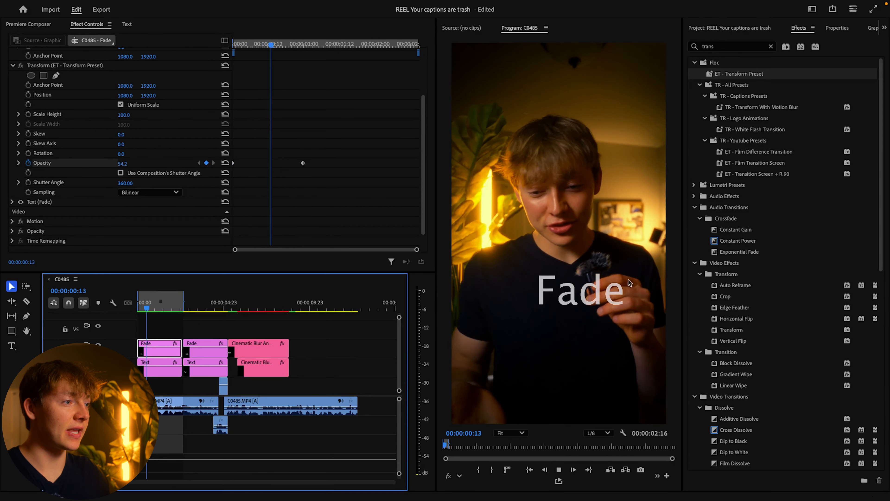
key("space")
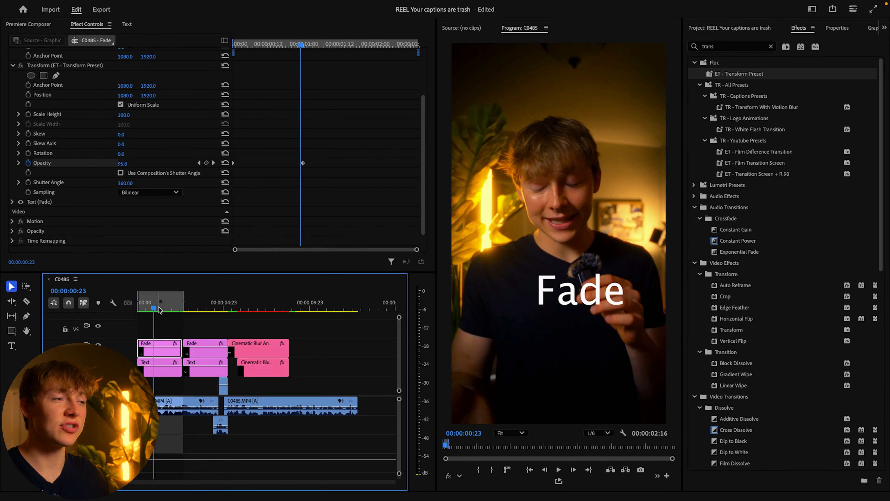
key("space")
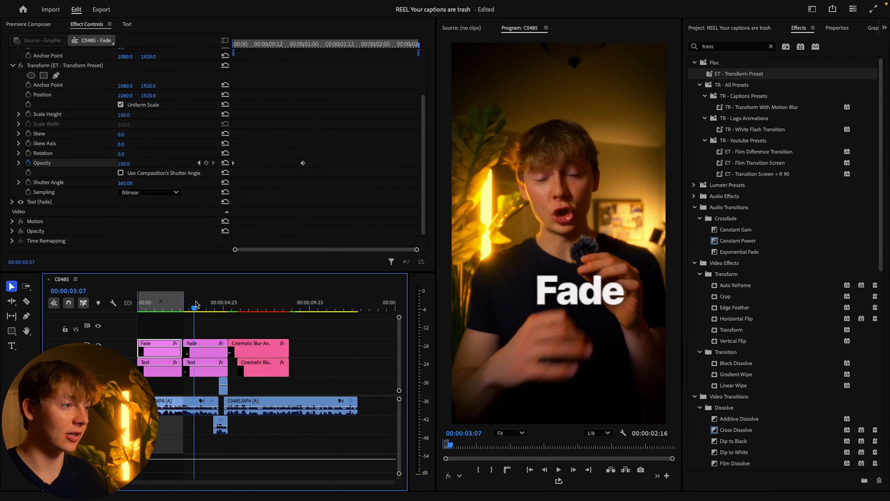
left_click_drag(194, 304, 127, 308)
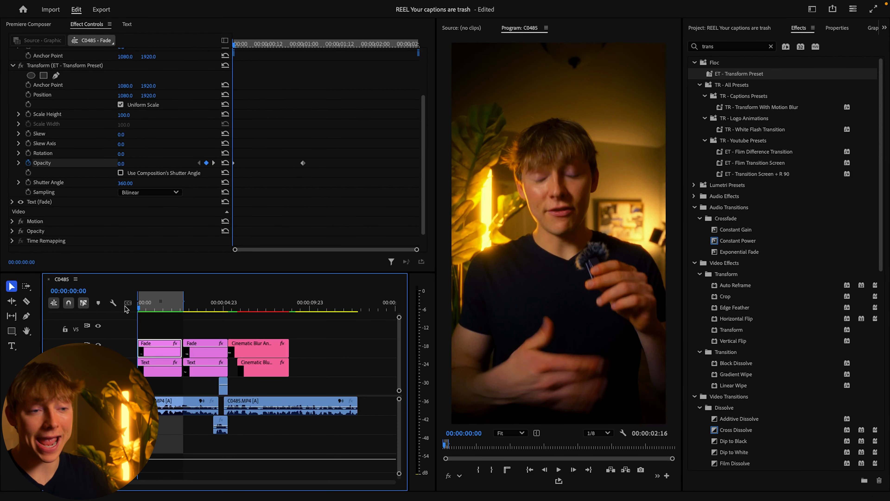
key("space")
key("space")
Search the effects for "blur" and apply Gaussian Blur to the first Fade caption
left_click(771, 47)
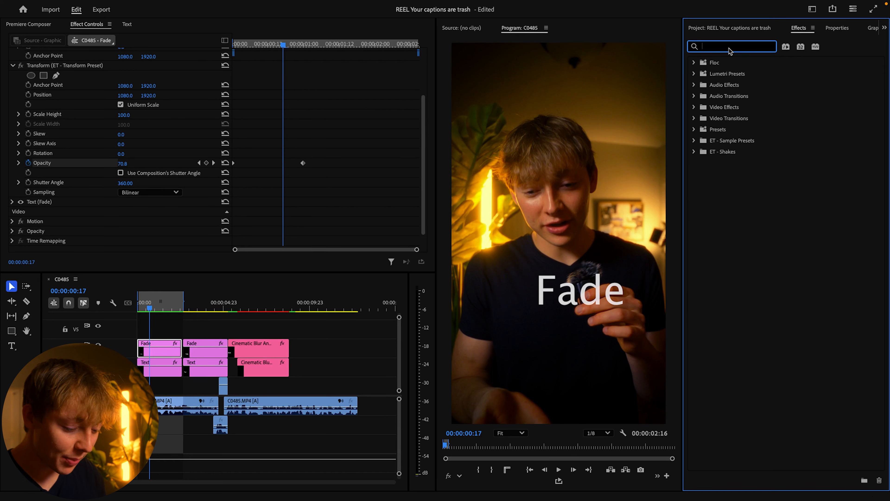
type("gas")
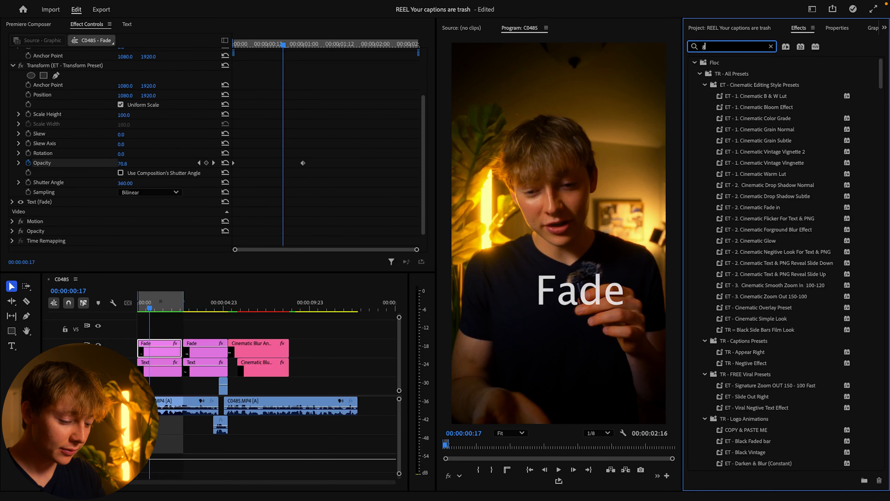
key("BackSpace")
key("BackSpace")
key("BackSpace")
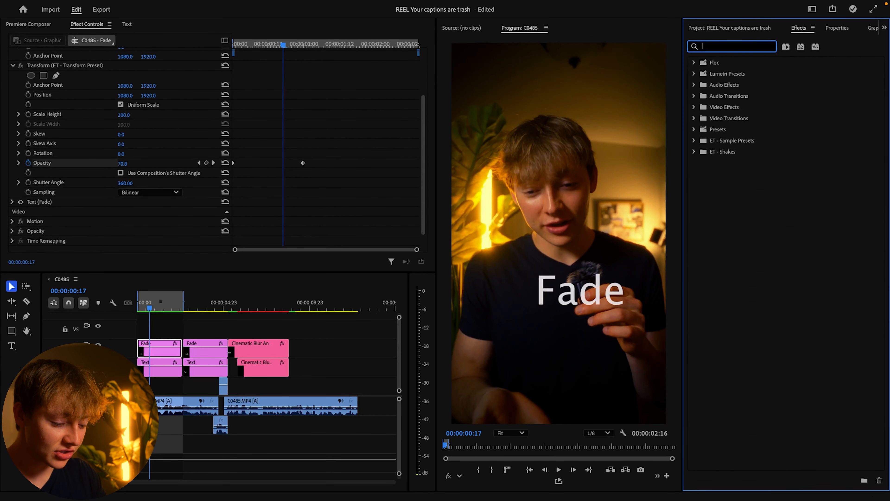
type("blur")
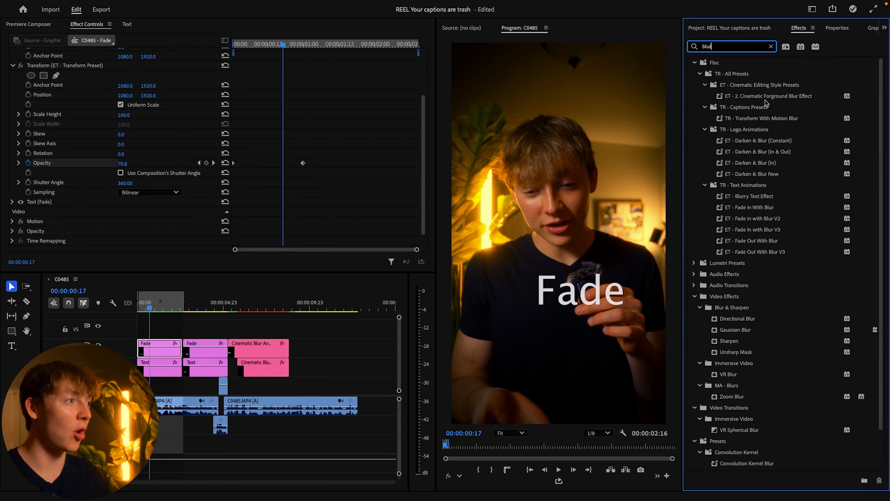
scroll(769, 214, "down", 2)
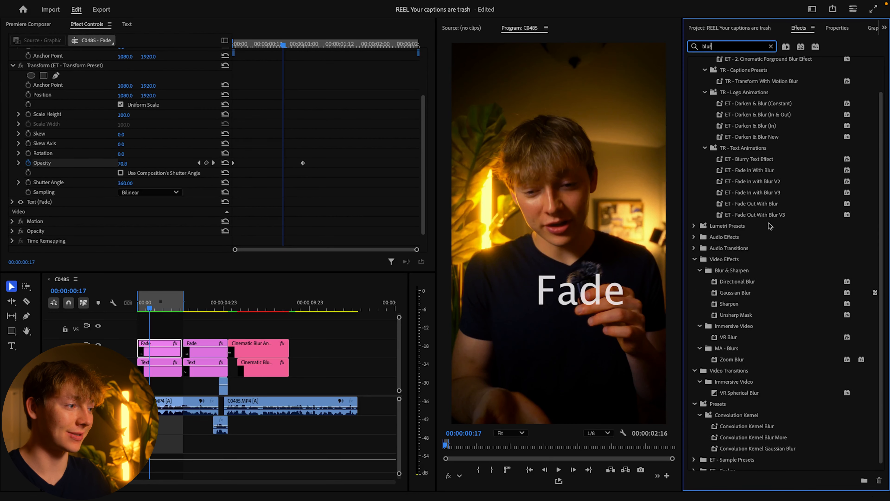
left_click_drag(735, 287, 151, 354)
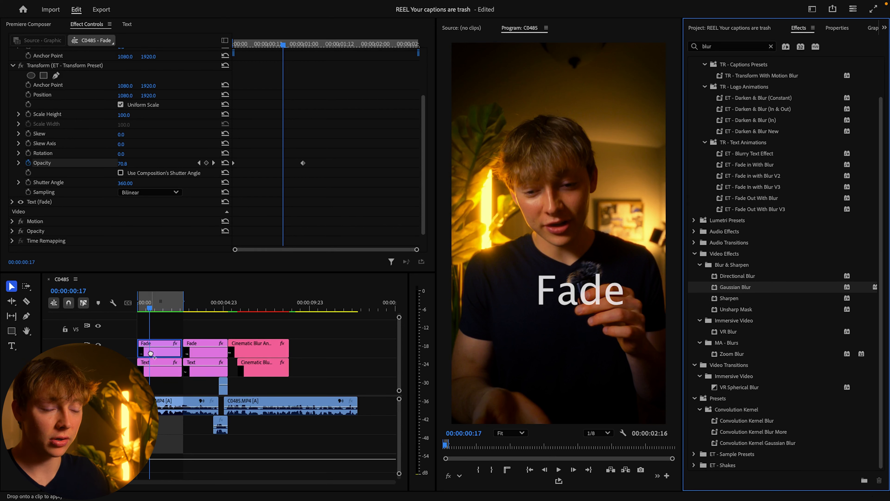
left_click_drag(151, 353, 151, 355)
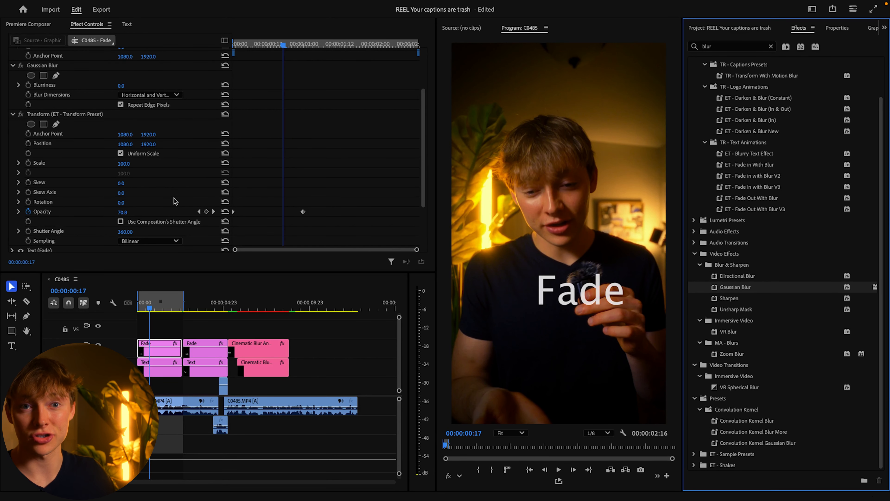
Select the Fade caption's Transform effect and review its parameters and opacity keyframes
left_click(40, 117)
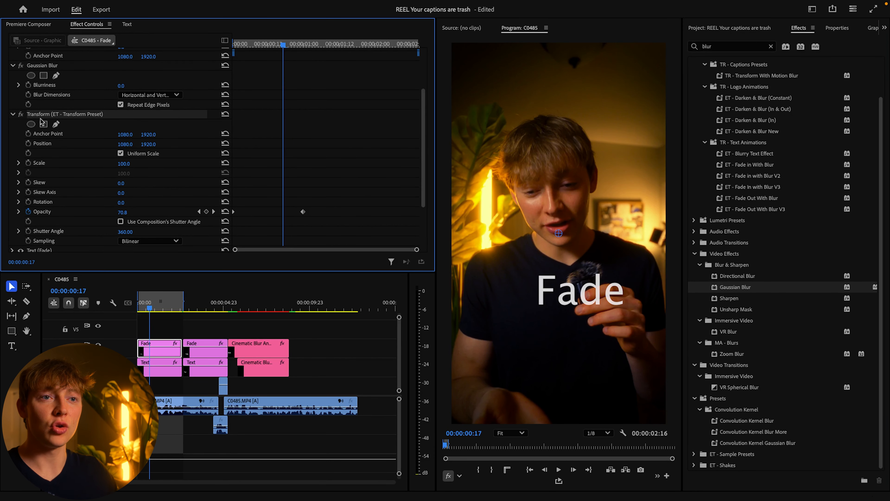
scroll(14, 116, "down", 3)
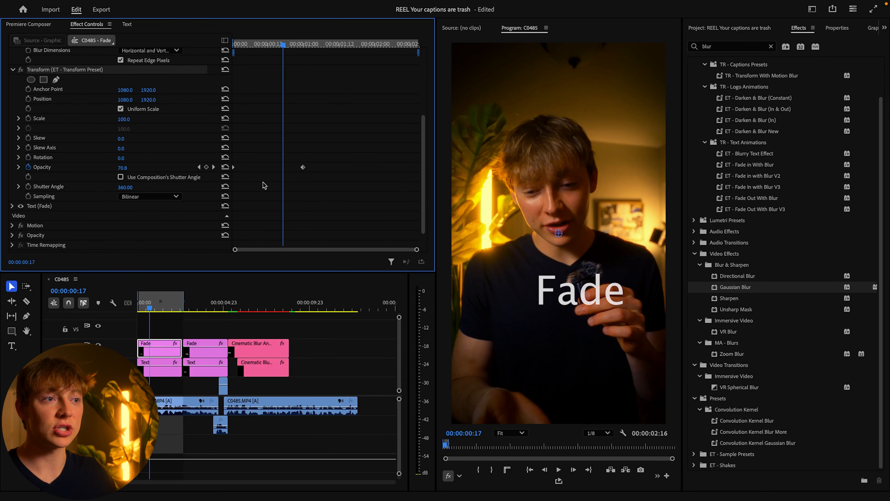
scroll(261, 174, "down", 2)
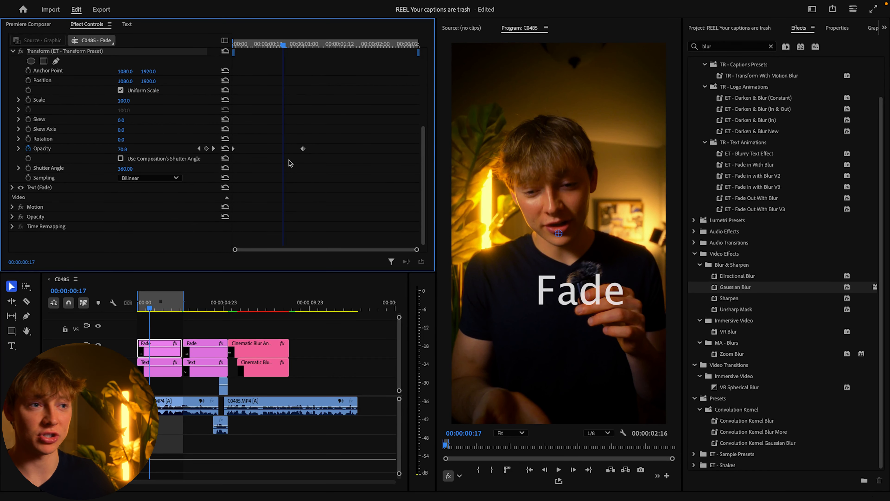
Enable Gaussian Blur's Blurriness keyframing at the start of the first Fade caption and set the starting keyframe to 47
scroll(287, 164, "up", 8)
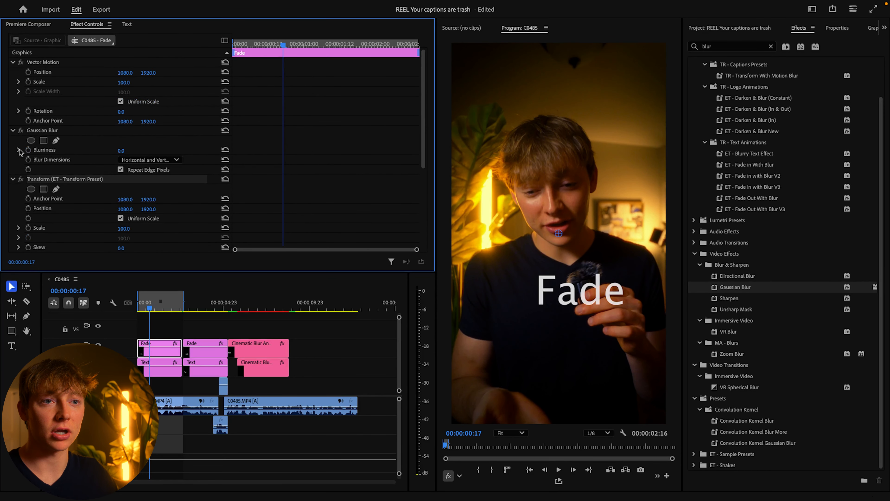
scroll(277, 106, "down", 6)
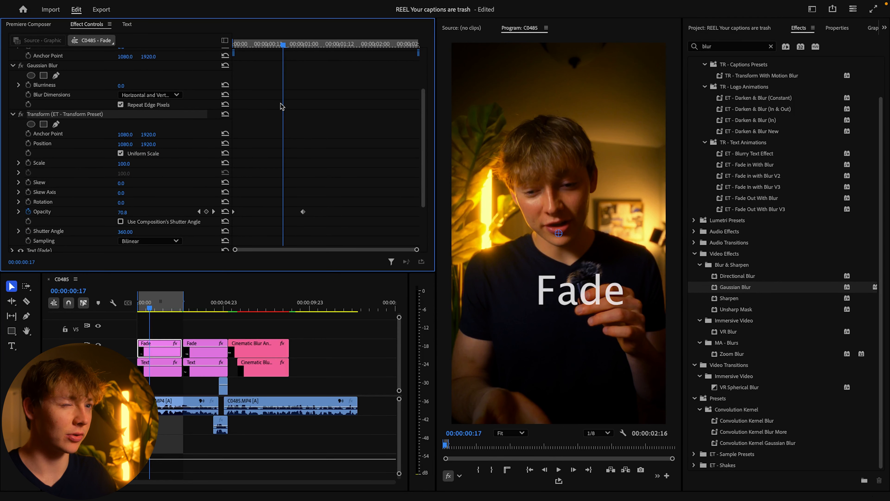
key("Home")
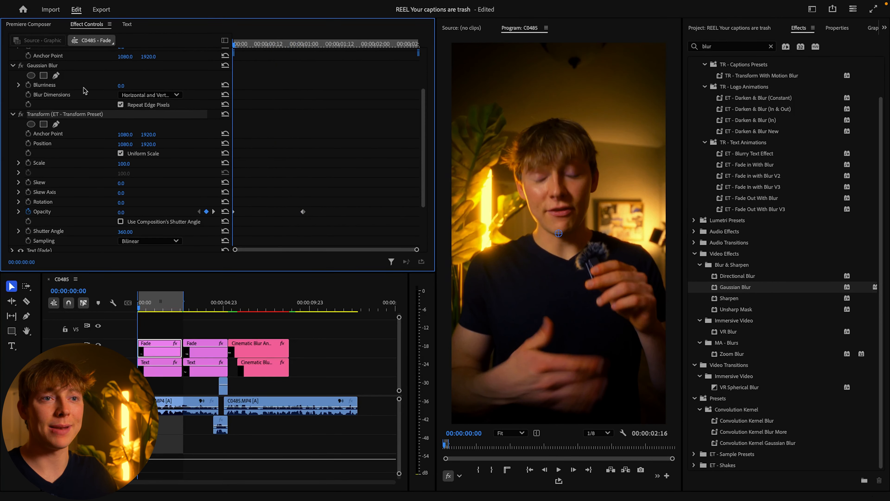
left_click(28, 85)
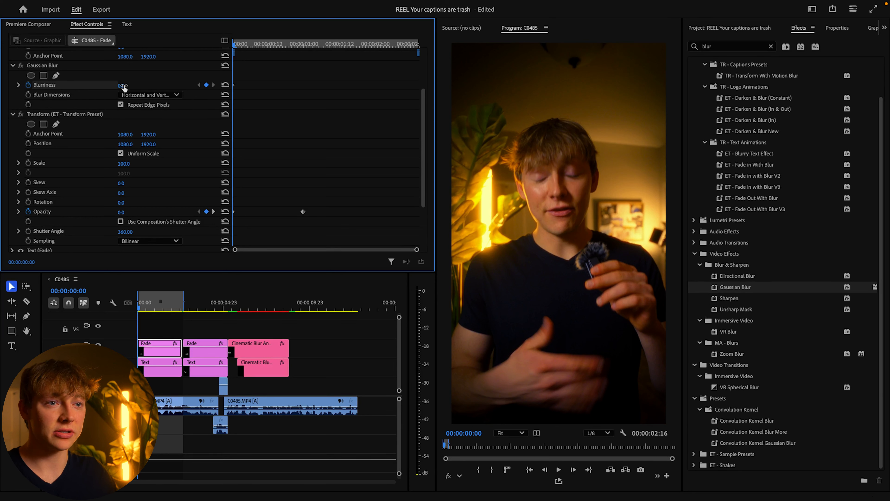
left_click_drag(123, 86, 130, 86)
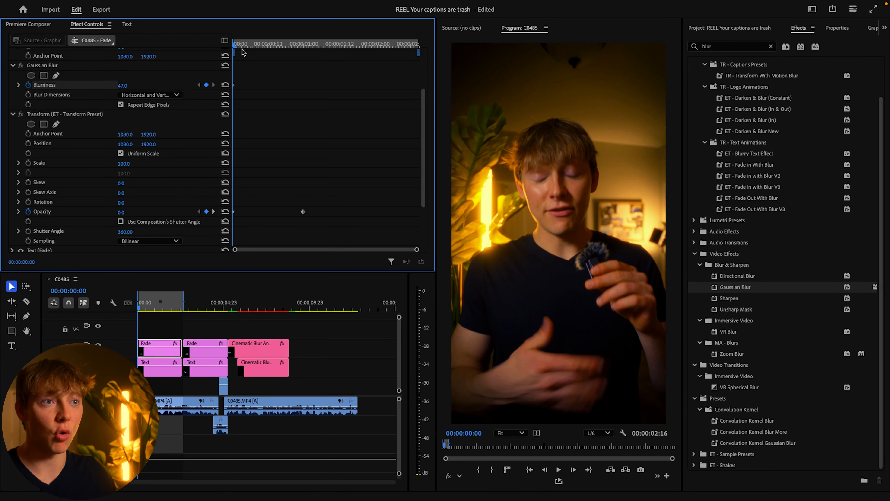
Add a Blurriness keyframe of 0 at 00:00:00:20, slightly before the Transform opacity keyframe
left_click_drag(235, 52, 295, 48)
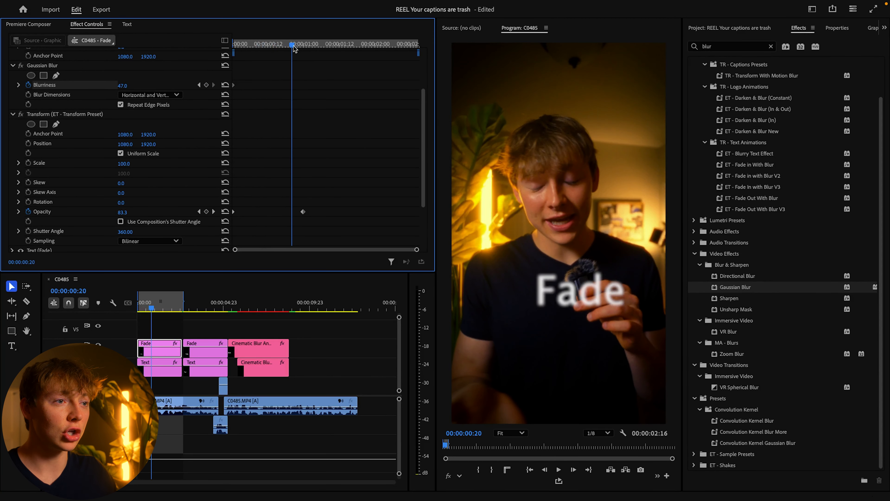
left_click(303, 212)
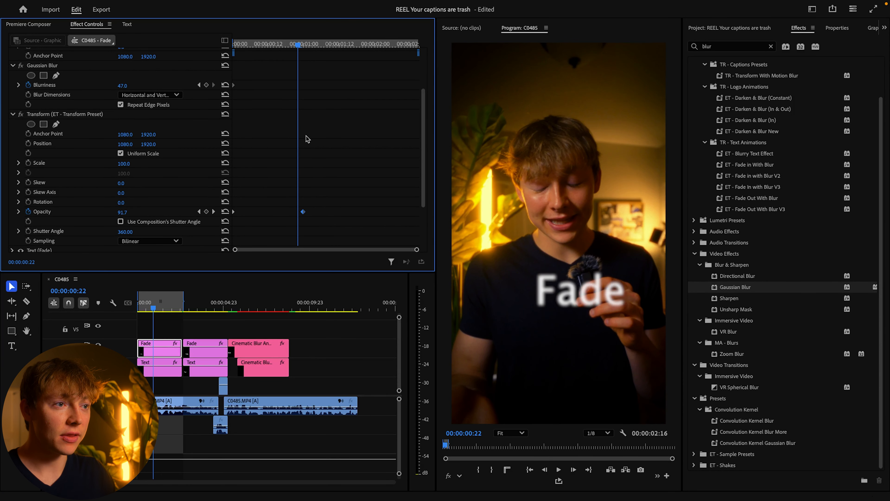
key("Right")
key("Right")
key("Right")
key("Left")
key("Left")
key("Left")
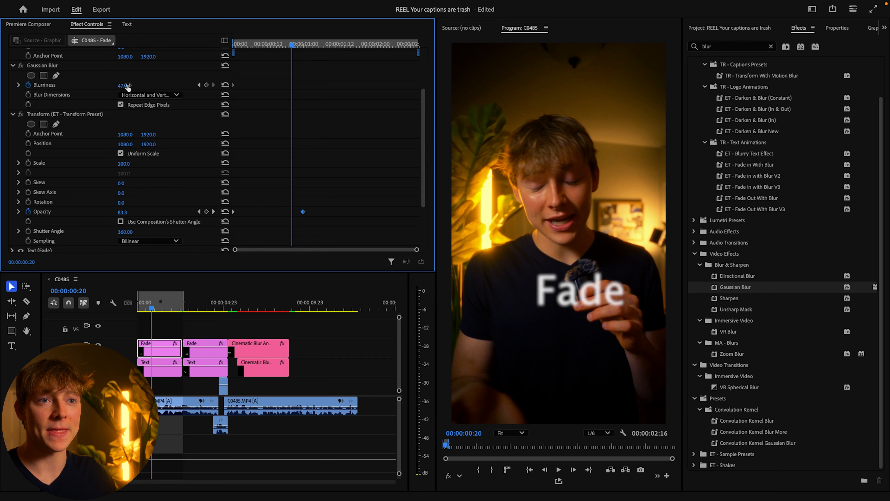
left_click_drag(127, 86, 105, 87)
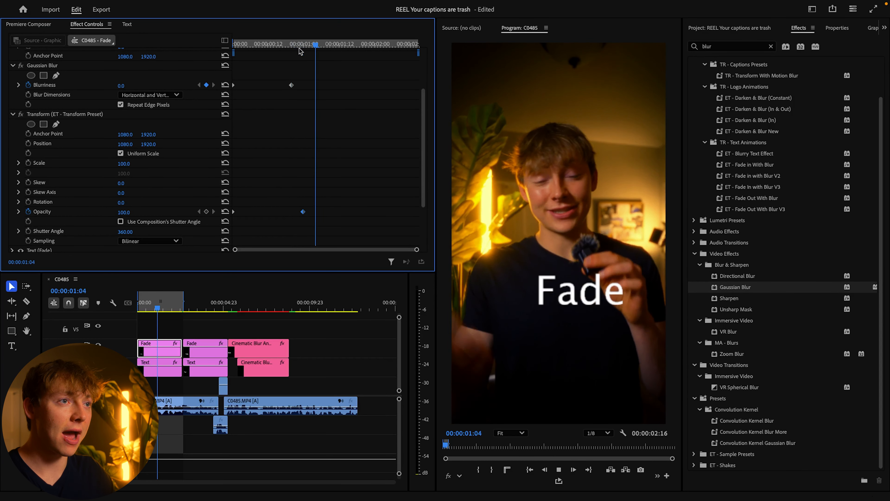
Preview the Fade caption's combined blur and opacity fade-in from the start of the sequence
key("Up")
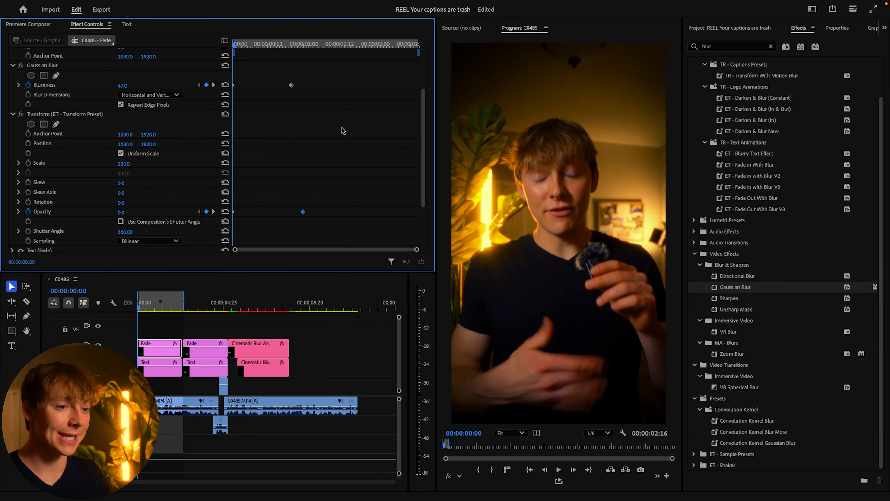
key("space")
key("space")
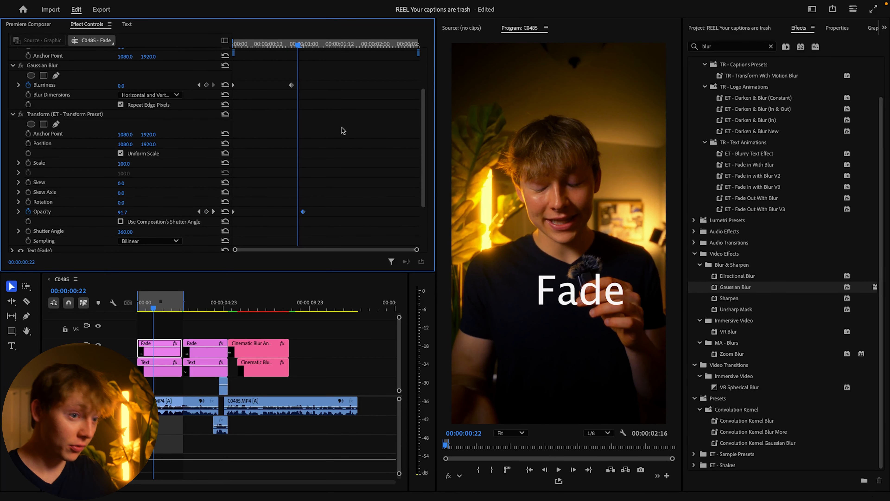
left_click(301, 45)
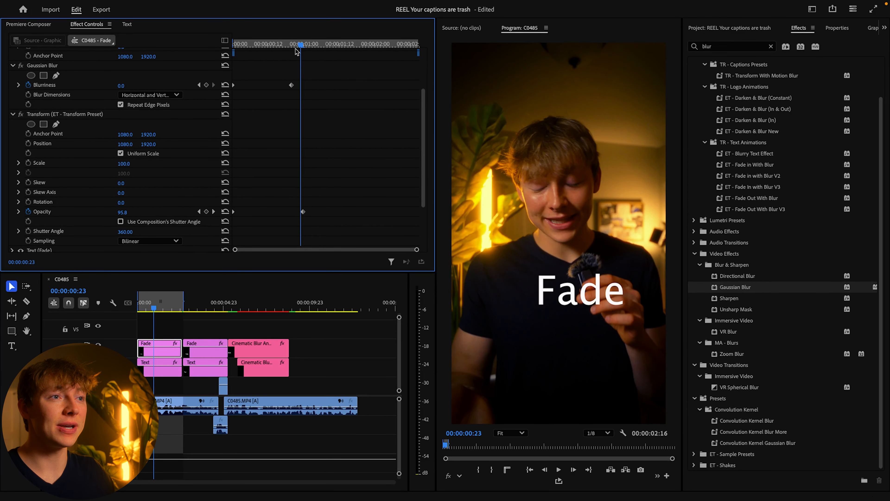
key("Home")
key("space")
key("space")
Select all Blurriness and Opacity keyframes of the Fade caption and apply Ease In to them
left_click_drag(374, 67, 240, 232)
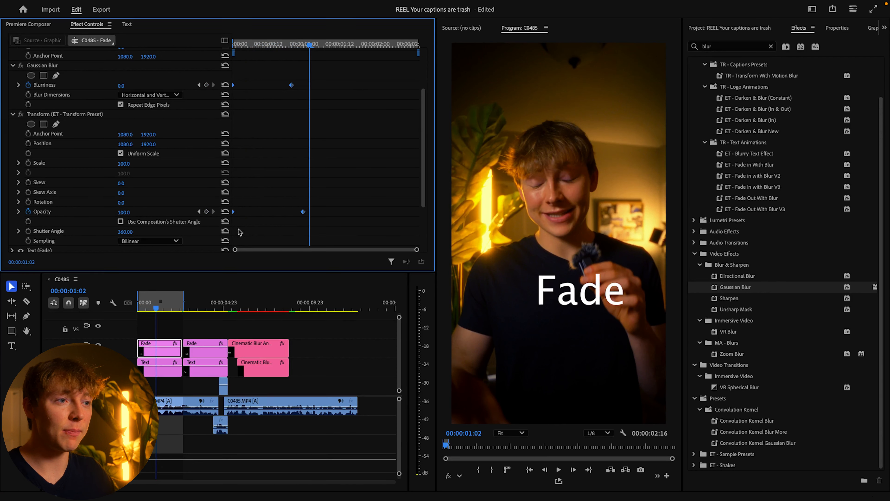
right_click(302, 211)
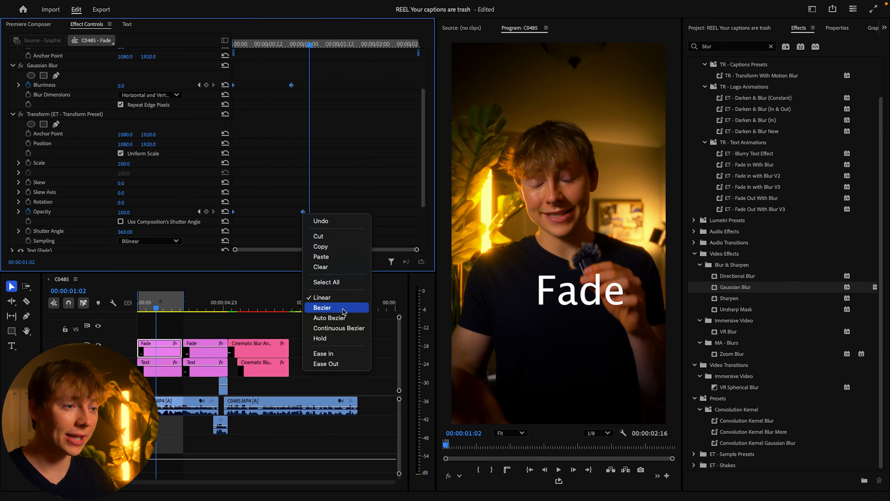
left_click(328, 354)
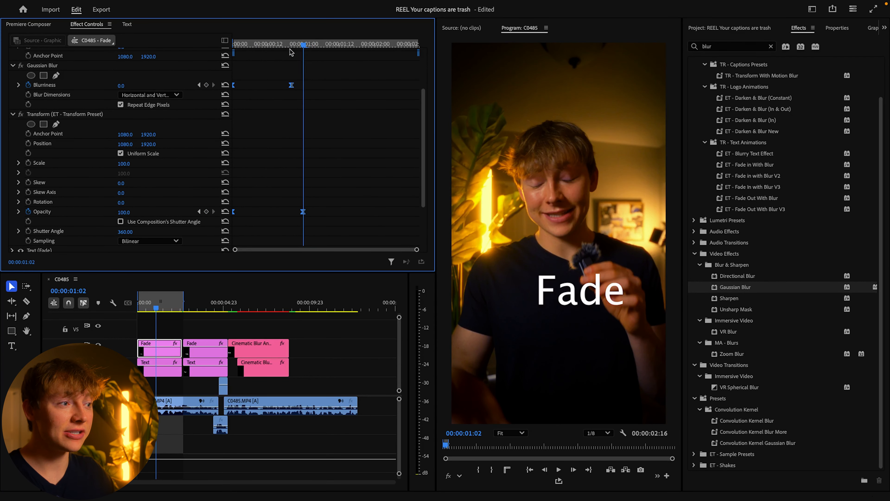
Play the eased Fade caption animation from the start to check its smoothness
left_click_drag(309, 45, 128, 69)
key("space")
key("space")
left_click_drag(321, 41, 231, 53)
left_click(246, 99)
key("space")
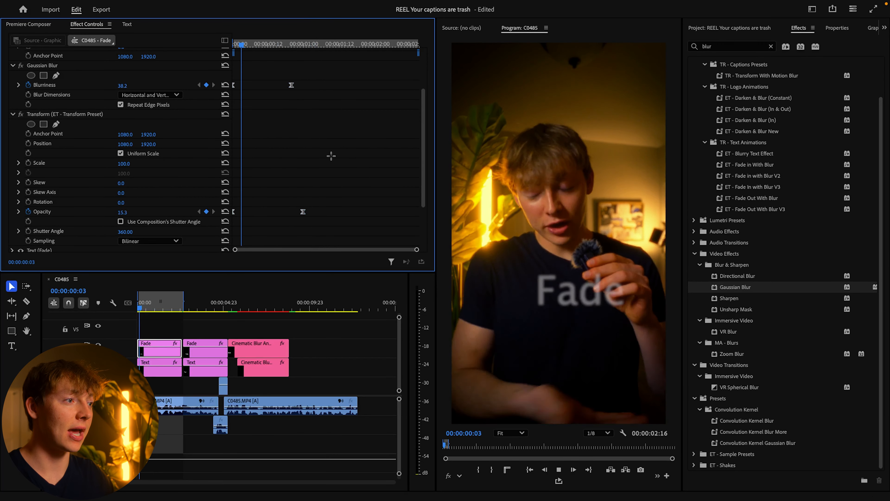
key("space")
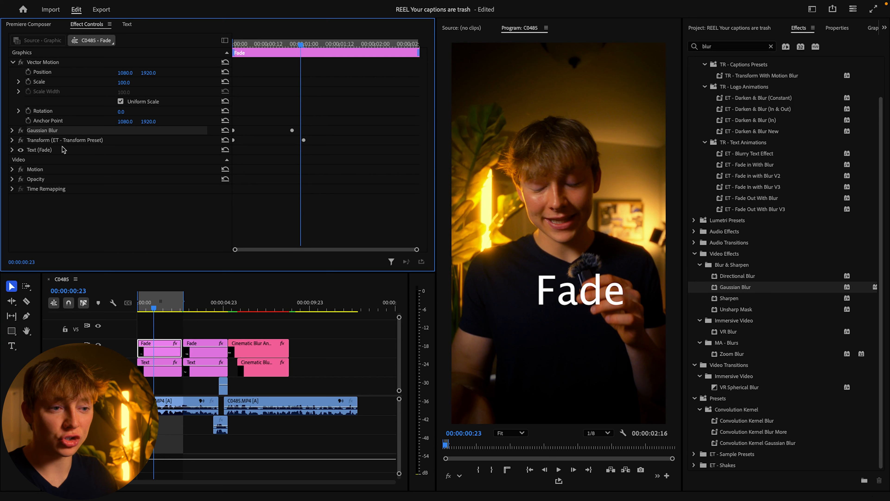
Copy the Fade caption's Gaussian Blur and Transform effects and paste them onto the first Text caption
left_click(66, 140, "shift")
right_click(86, 143)
left_click(105, 200)
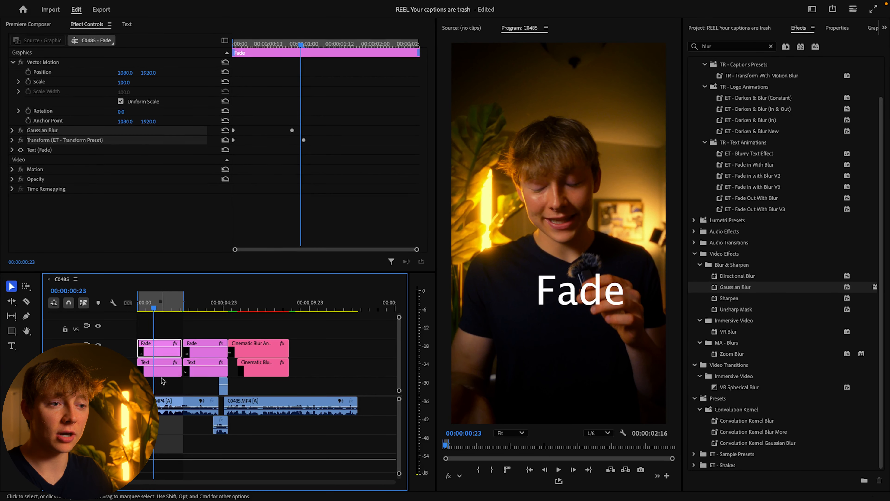
left_click(161, 370)
key("ctrl+v")
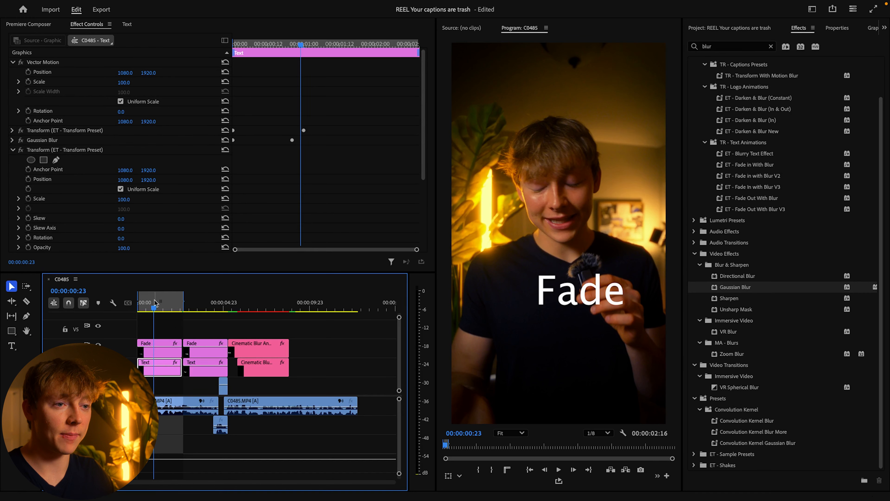
Play the first pair of Text Fade captions and compare their animation with the styled second pair
key("space")
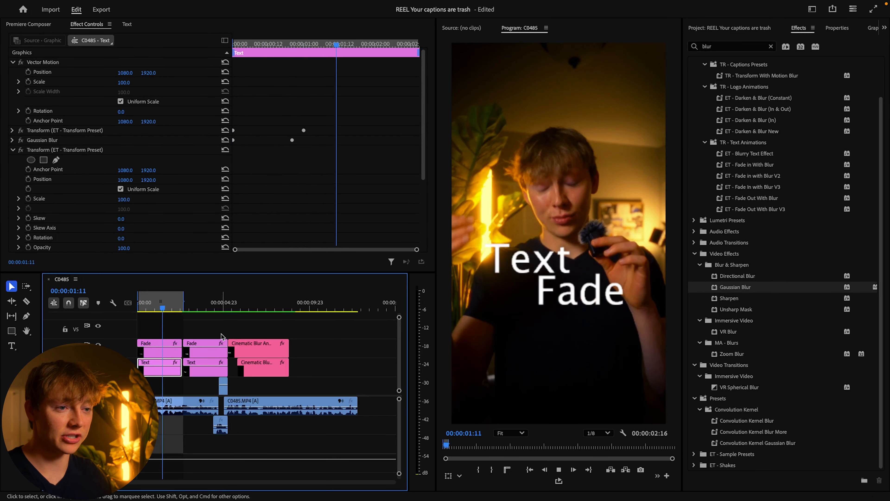
left_click(222, 336)
left_click(187, 309)
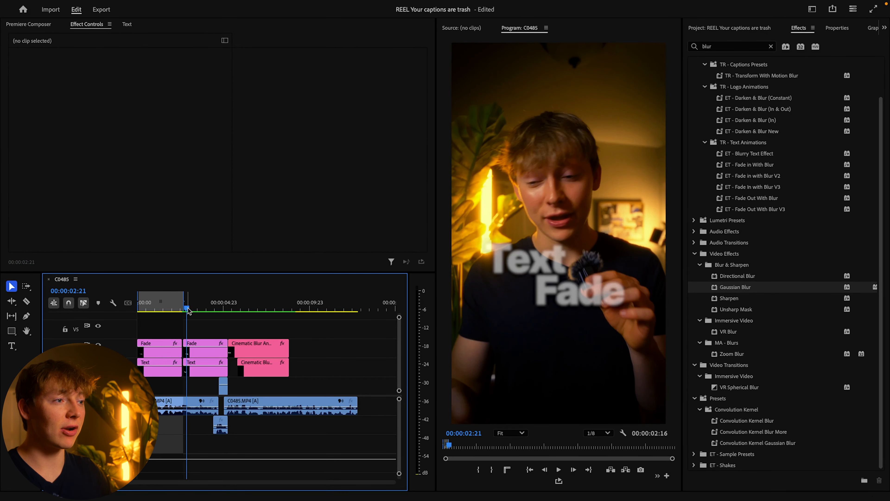
key("space")
key("space")
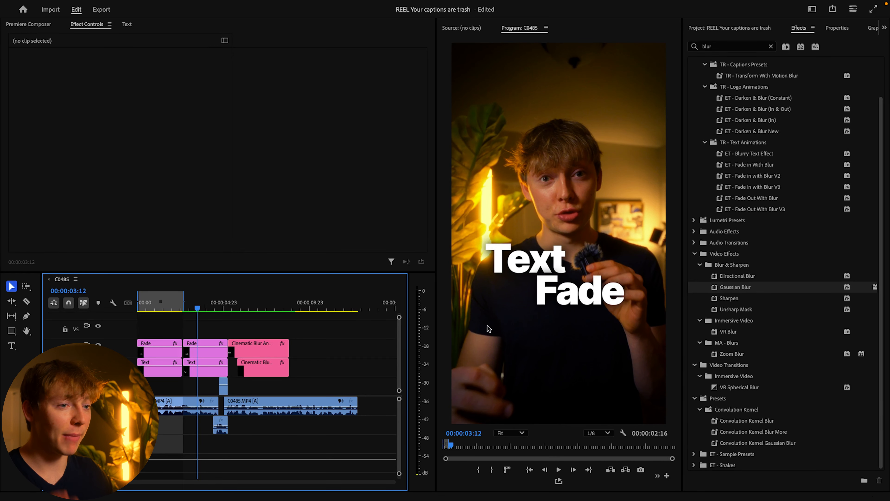
left_click(194, 307)
mouse_move(194, 305)
left_mouse_down()
mouse_move(165, 307)
mouse_move(191, 308)
mouse_move(178, 307)
left_mouse_up()
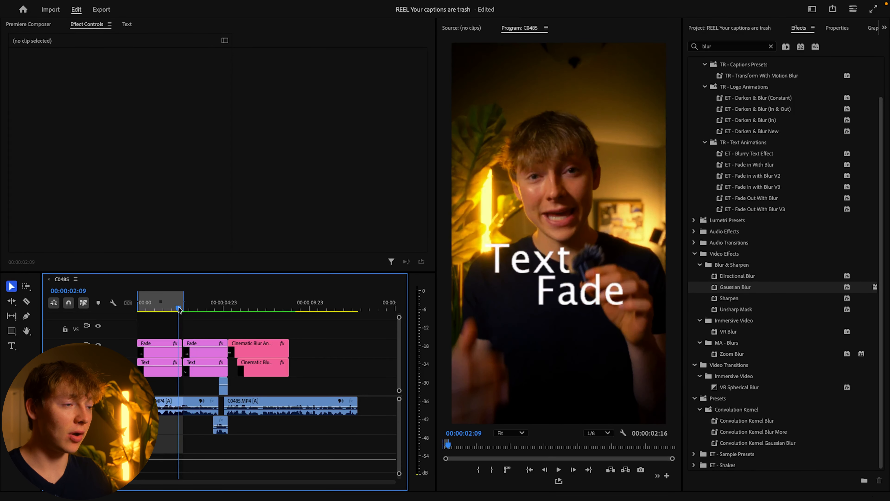
key("space")
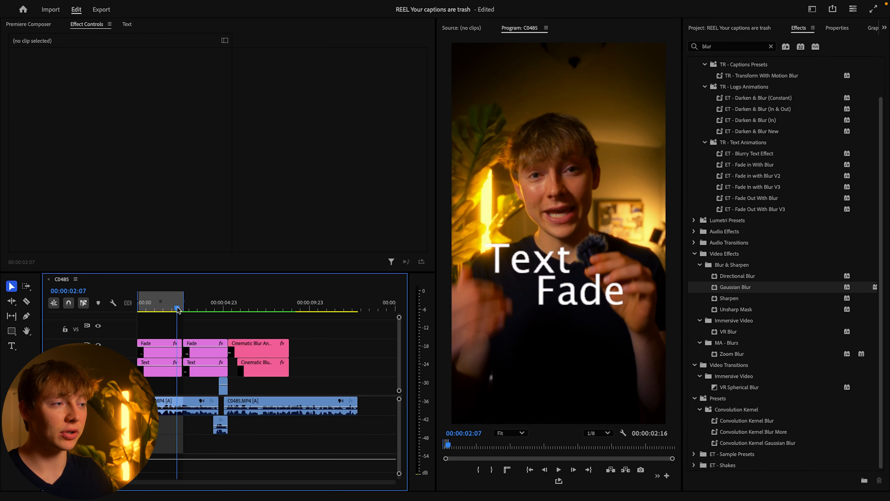
Change the font of the second Fade and Text captions from the font list to Halagar
left_click(211, 346)
left_click(837, 28)
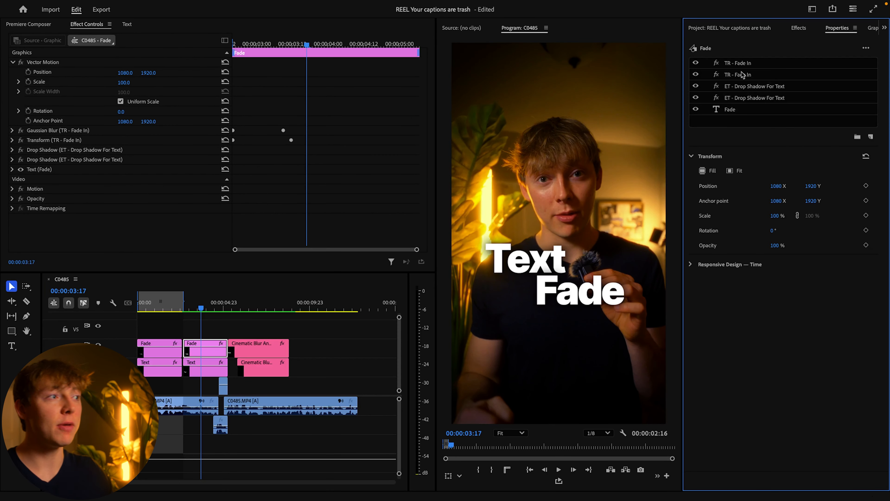
left_click(736, 110)
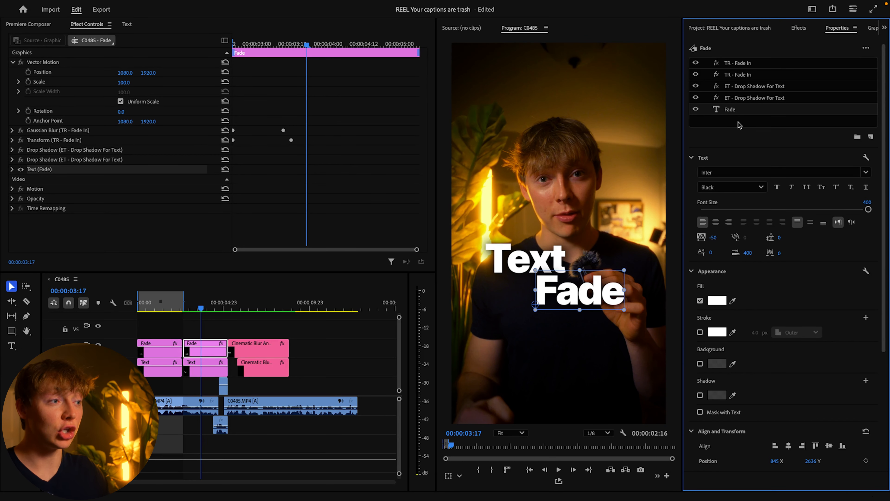
left_click(740, 172)
scroll(723, 249, "up", 5)
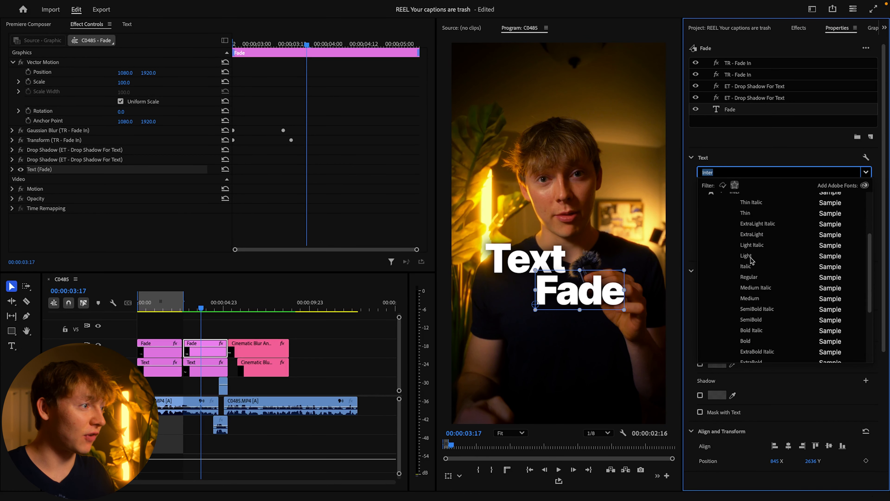
left_click(722, 248)
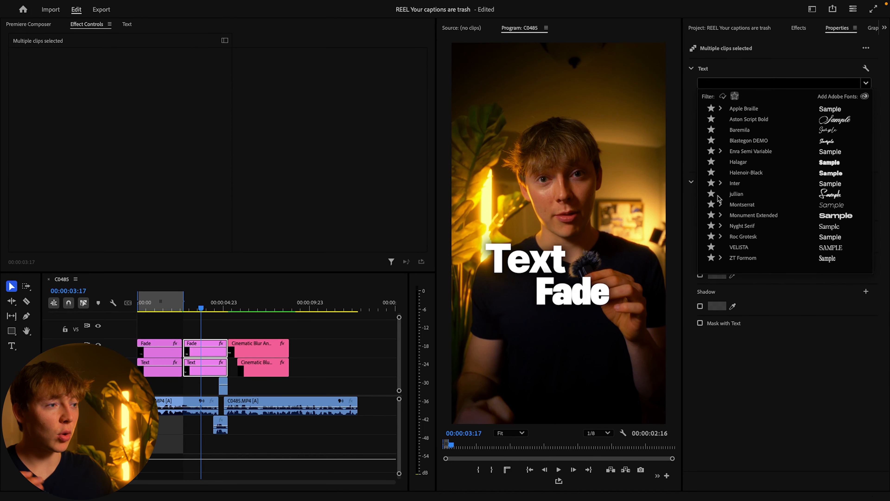
left_click(737, 161)
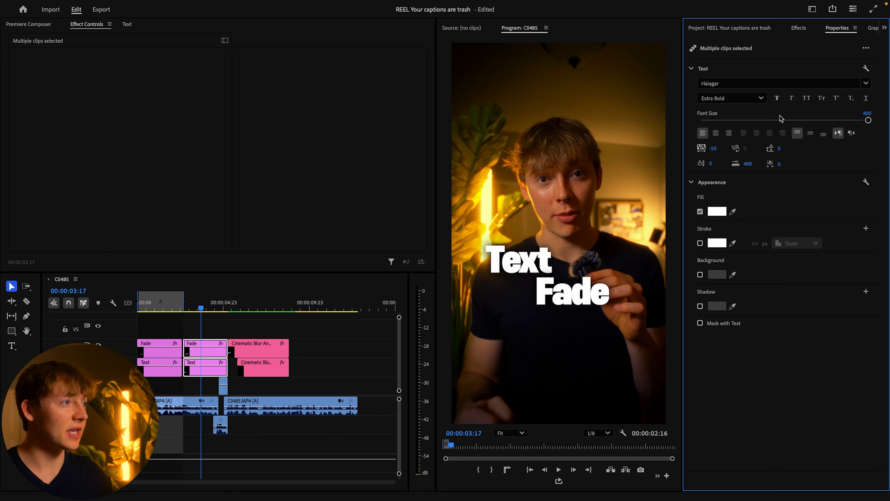
left_click(866, 83)
left_click(722, 130)
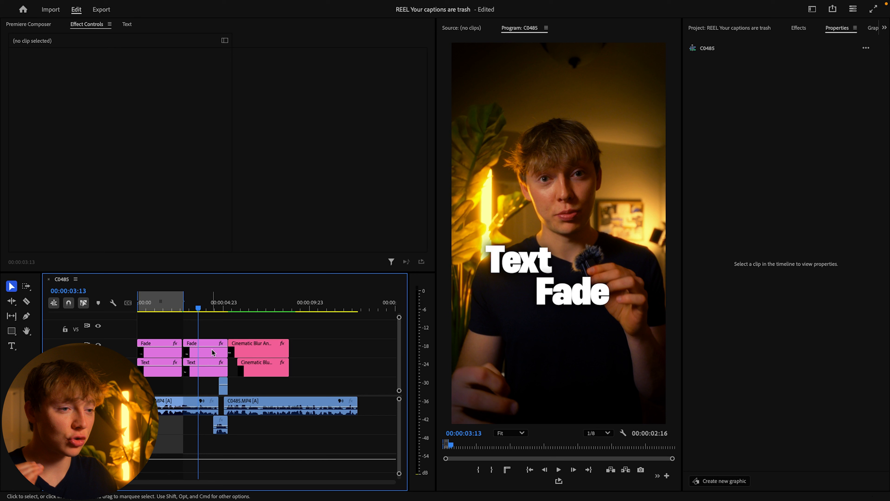
Select the second Text caption, clear the effects search and expand the TR - Captions Presets folder under TR - All Presets
left_click(205, 365)
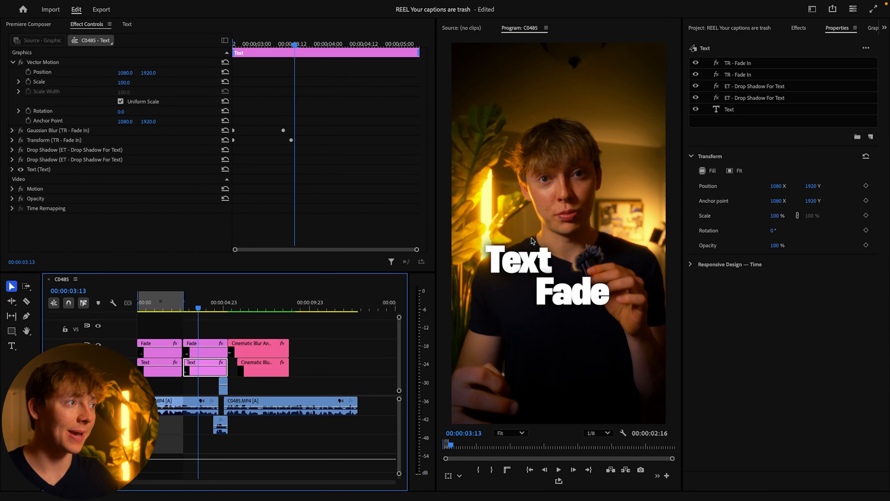
left_click(800, 28)
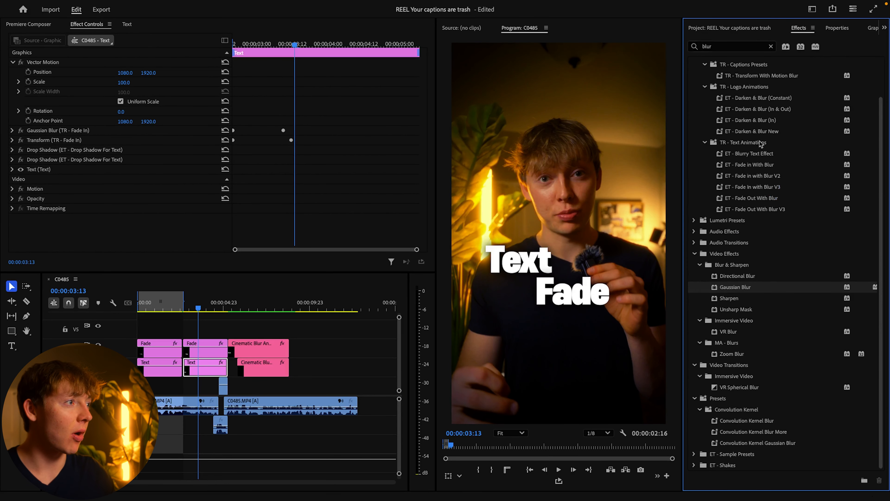
left_click(771, 46)
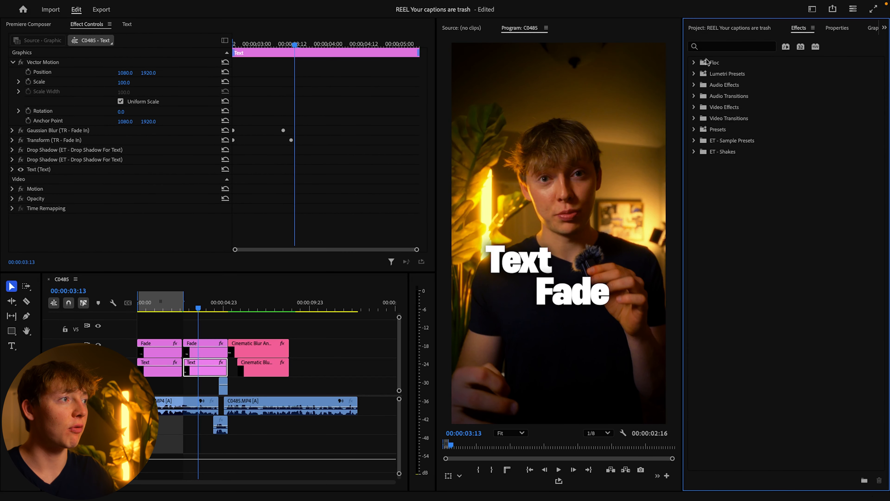
left_click(699, 118)
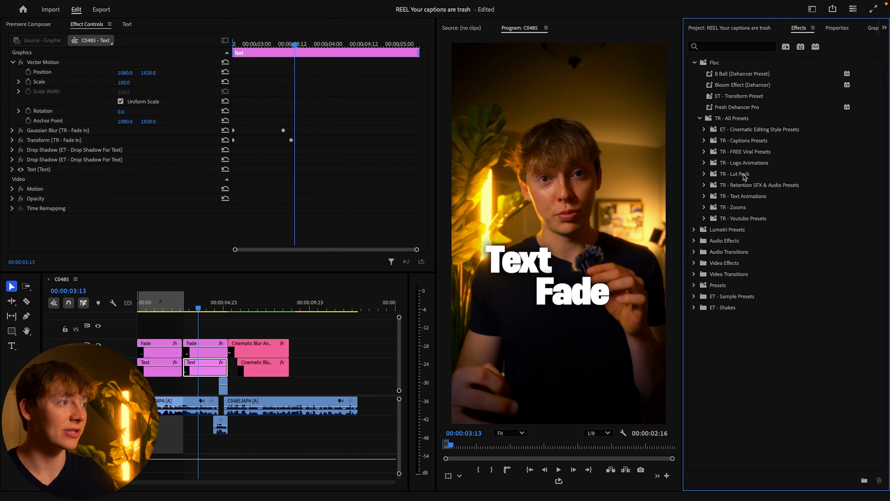
double_click(713, 141)
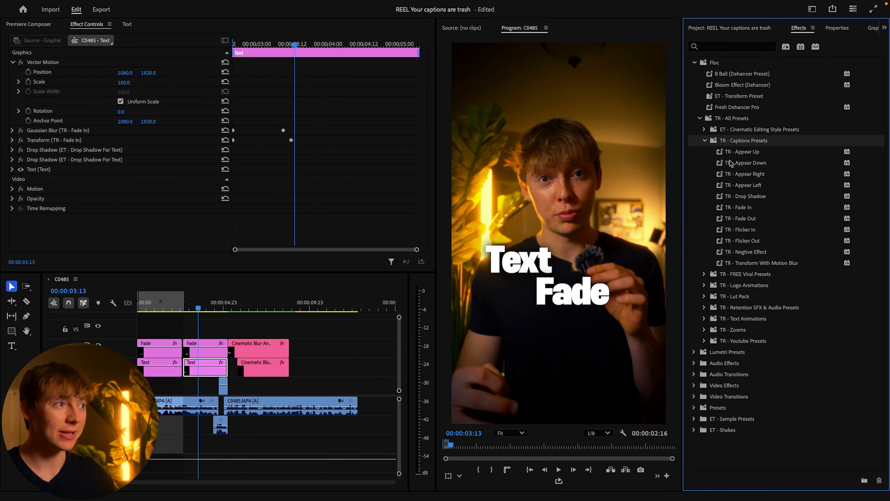
Remove the Gaussian Blur, Transform and Drop Shadow effects from the second Text and Fade captions
left_click(60, 130)
key("Delete")
left_click(59, 130)
key("Delete")
left_click(58, 130)
key("Delete")
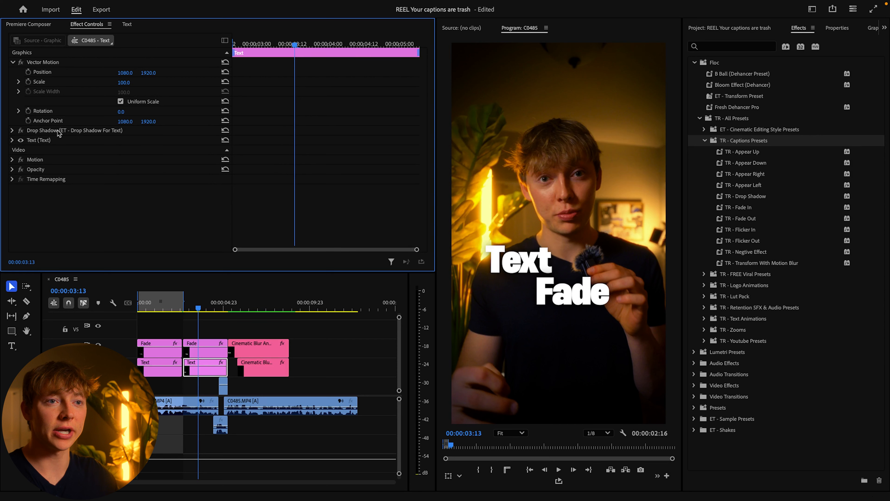
left_click(205, 349)
Apply the TR - Drop Shadow and TR - Fade In presets to the second Fade and Text captions together
left_click_drag(753, 197, 545, 262)
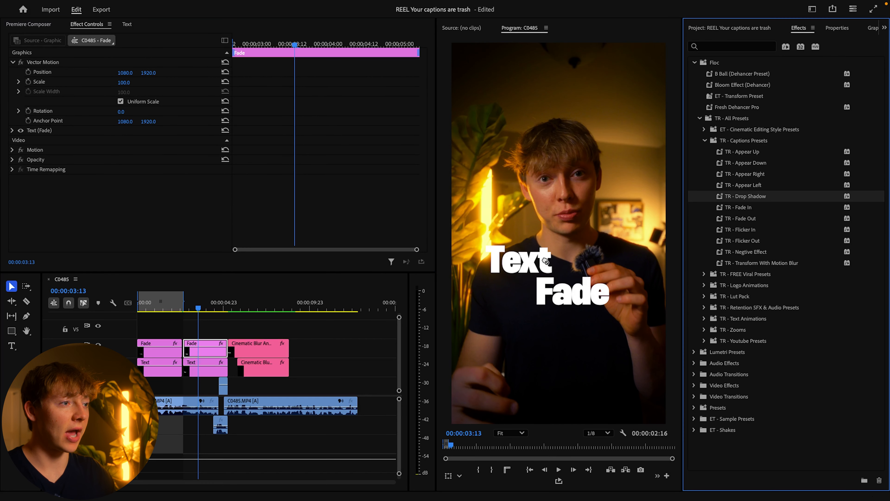
left_click_drag(481, 282, 204, 372)
left_click(754, 198)
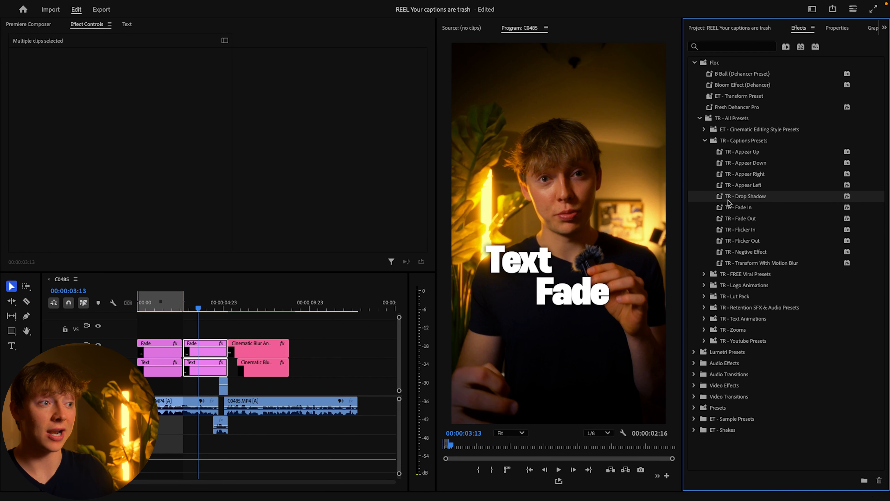
left_click_drag(743, 199, 202, 355)
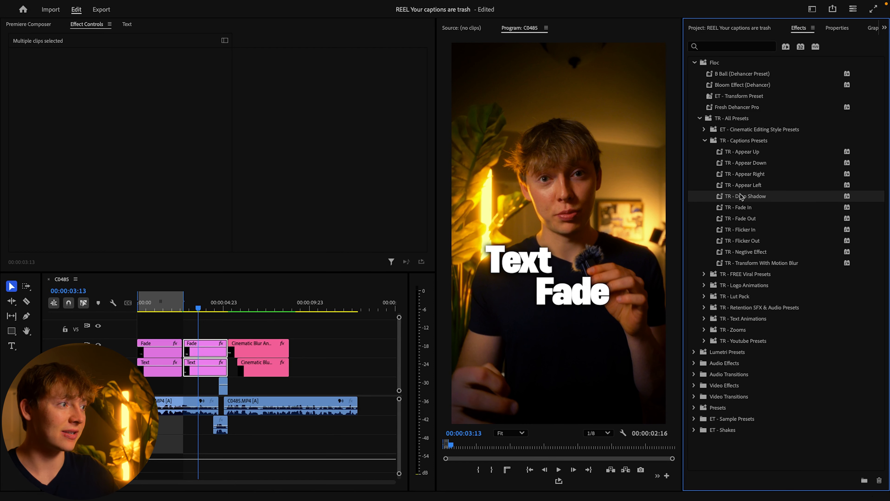
left_click_drag(744, 212, 210, 348)
Play the second pair of Text Fade captions from their start to check the fade-in and drop shadow
left_click(185, 309)
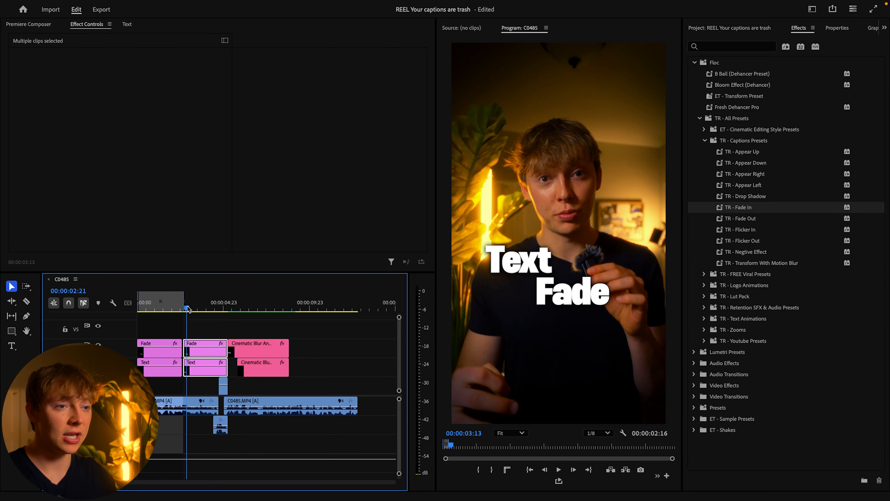
key("space")
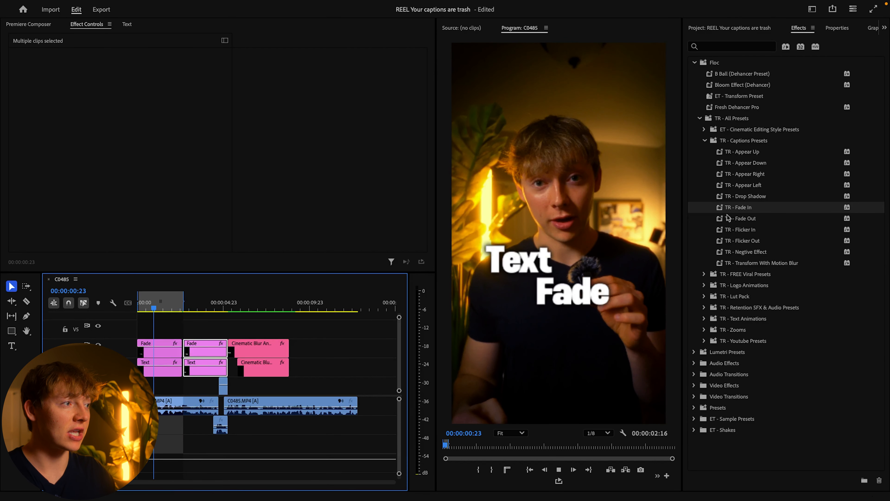
key("space")
left_click(192, 316)
left_click_drag(188, 306, 194, 304)
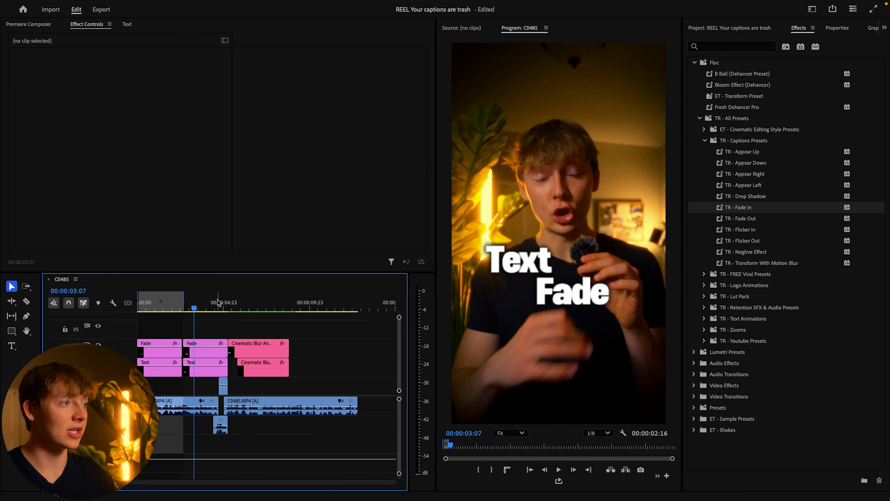
Apply the TR - Appear Up preset to the second Fade and Text captions and play them back
left_click(756, 151)
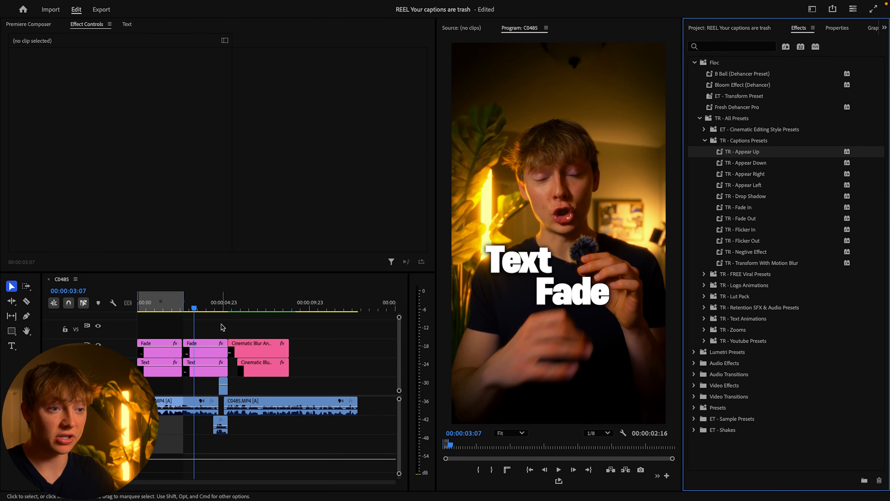
left_click_drag(223, 327, 204, 369)
left_click(194, 307)
key("space")
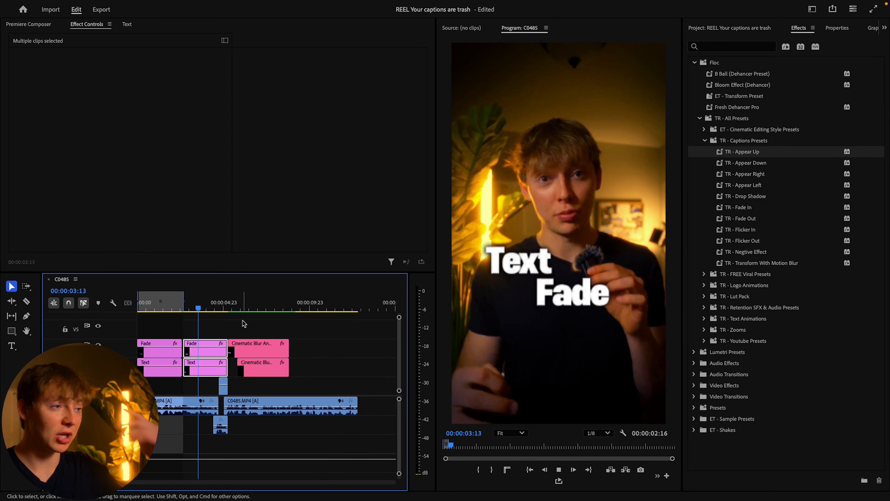
key("space")
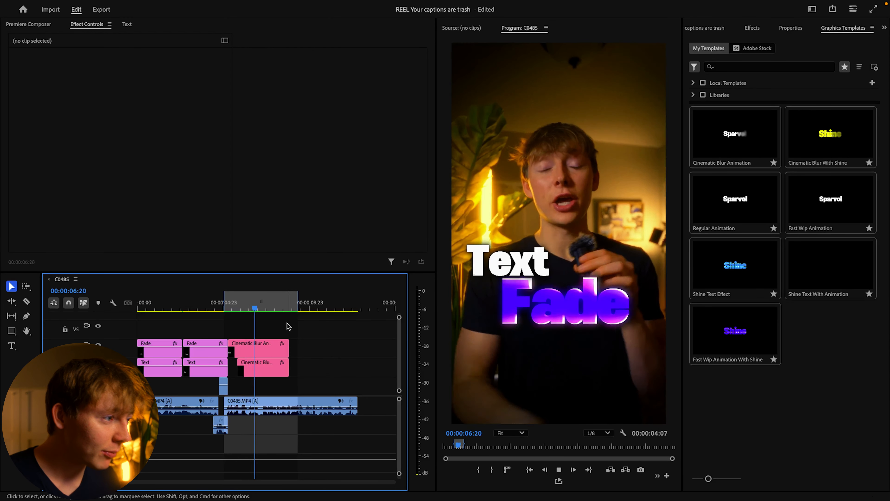
Play the existing Cinematic Blur Text Fade captions from their start to review the template animation
left_click(227, 310)
key("space")
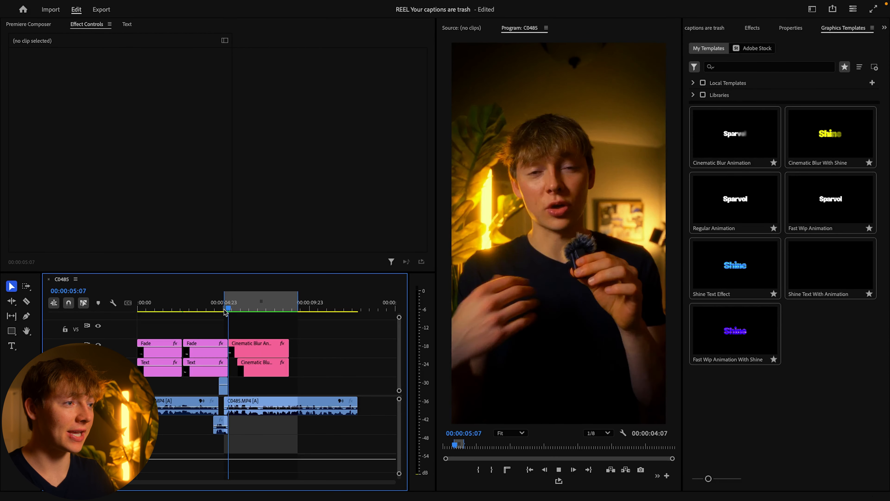
key("space")
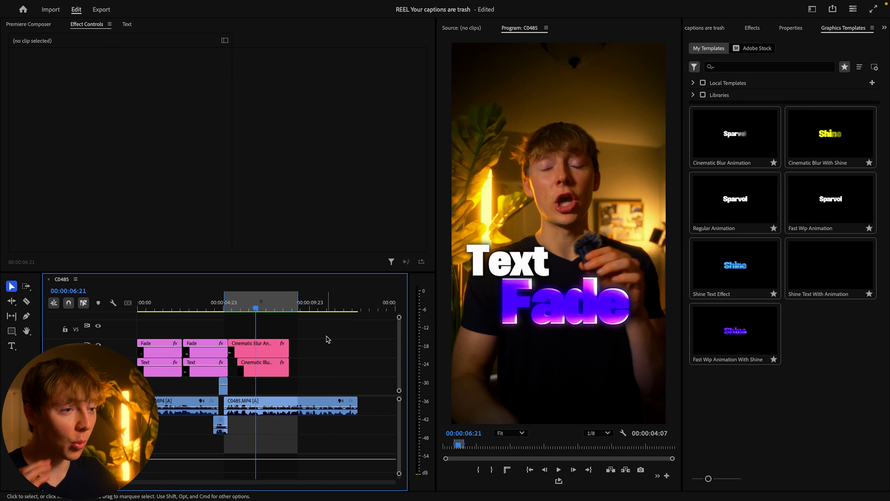
left_click(814, 401)
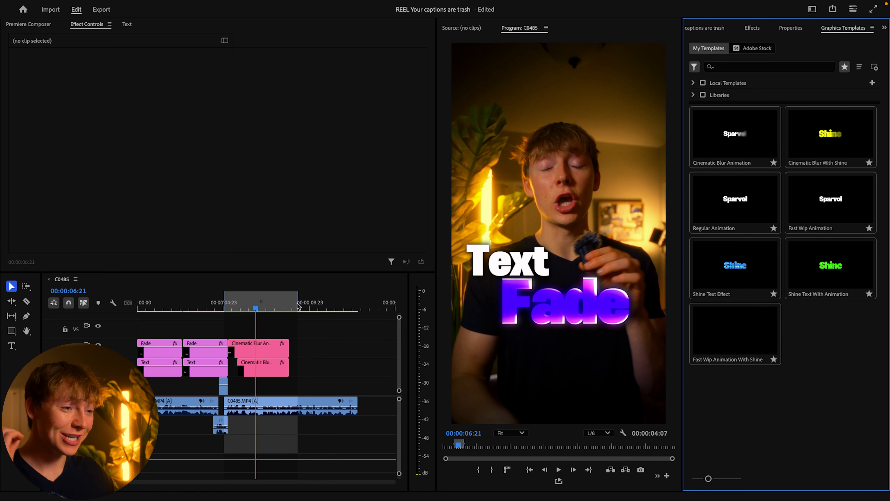
Extend the timeline's in/out range to 00:00:07:01 and add a Cinematic Blur Animation template after the existing captions on the upper caption track
left_click_drag(298, 301, 345, 301)
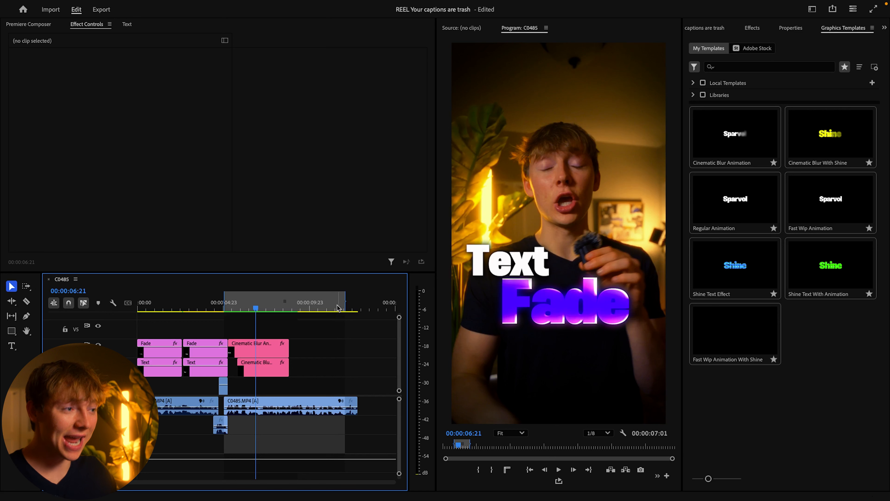
left_click(701, 395)
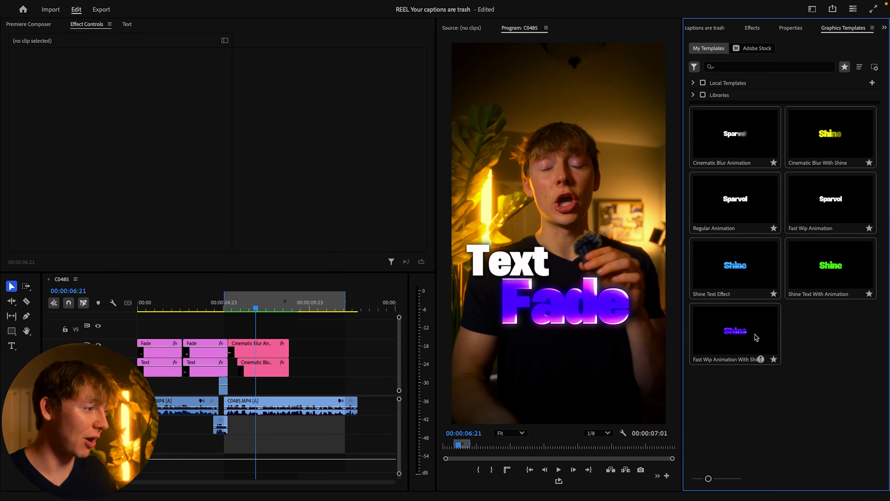
left_click(722, 210)
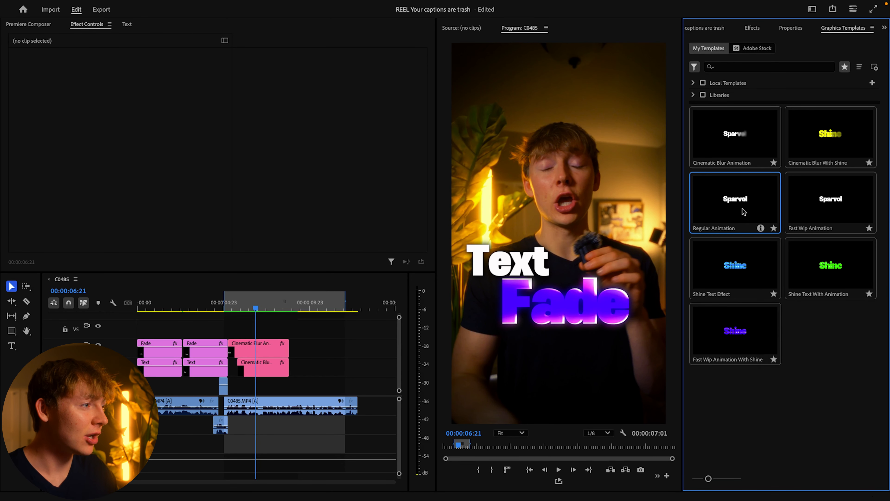
left_click(720, 146)
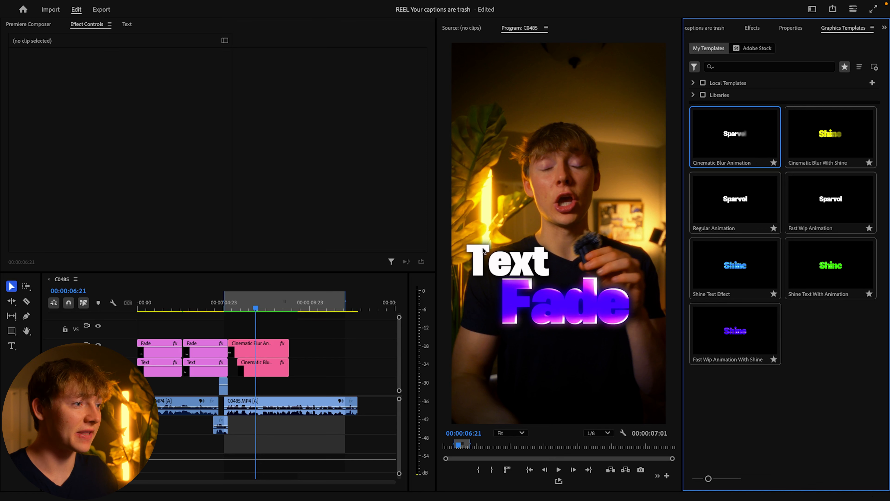
left_click(263, 348)
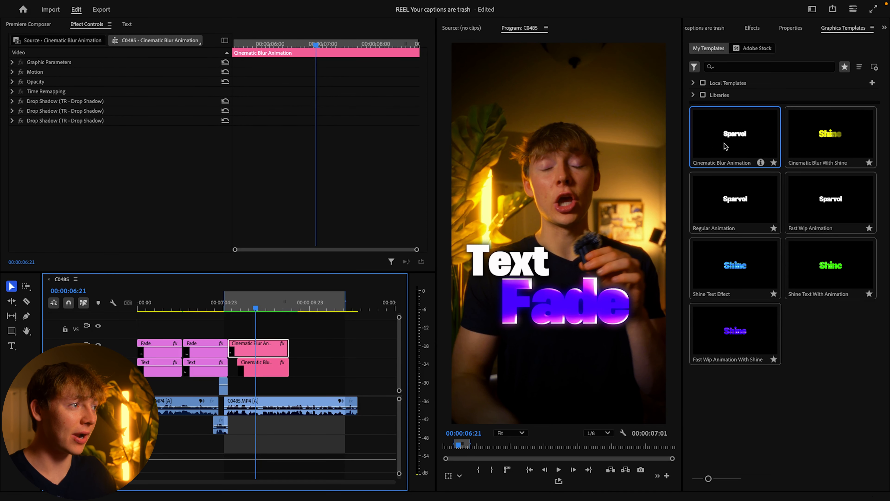
left_click_drag(734, 132, 296, 347)
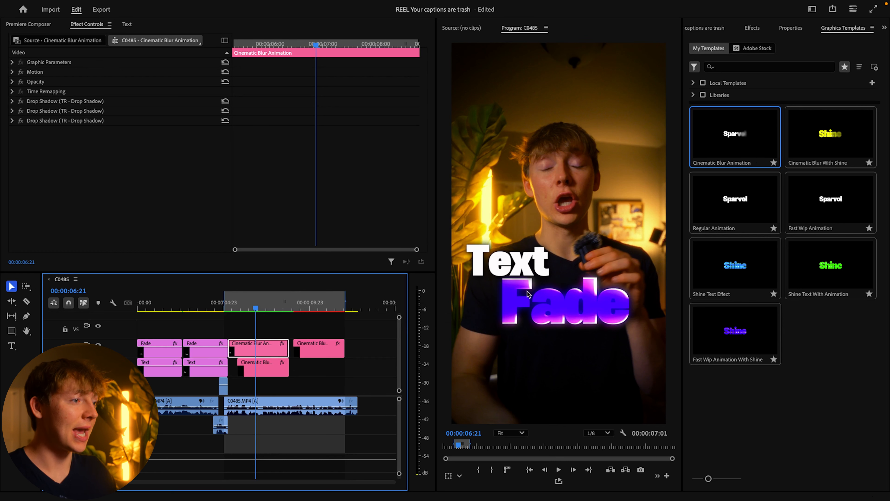
Add a Cinematic Blur With Shine template just below the new caption, starting slightly after it, and move the playhead to 00:00:10:04
left_click(799, 272)
left_click(741, 279)
left_click(733, 348)
left_click(788, 162)
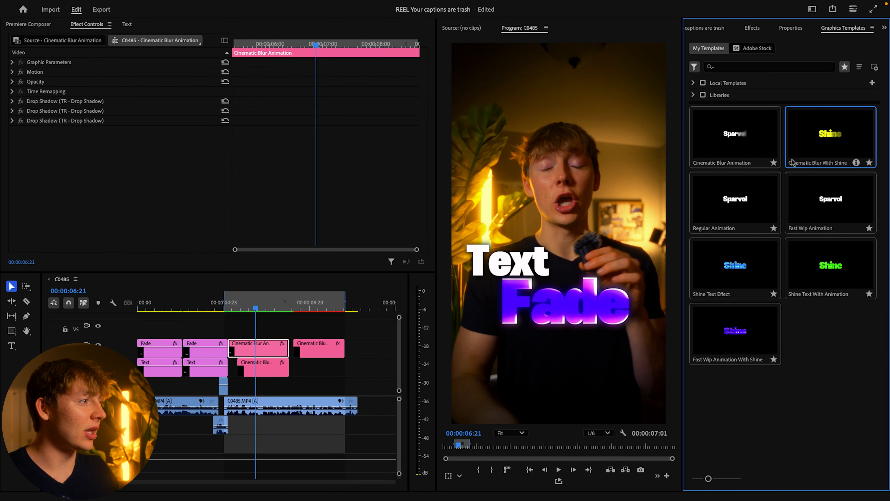
left_click_drag(823, 157, 299, 371)
left_click_drag(296, 306, 312, 306)
Set the new Cinematic Blur Animation caption's Motion scale to 173 and its position to 1011, 2229
left_click(317, 349)
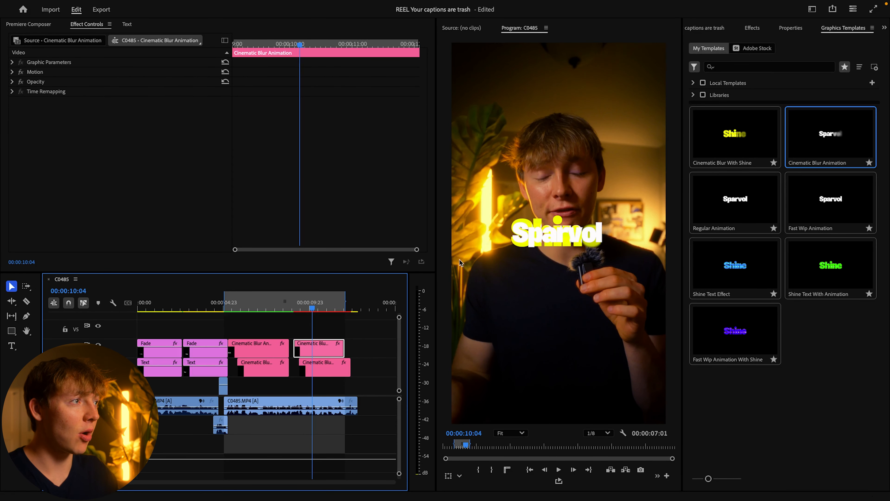
left_click(755, 27)
left_click(788, 28)
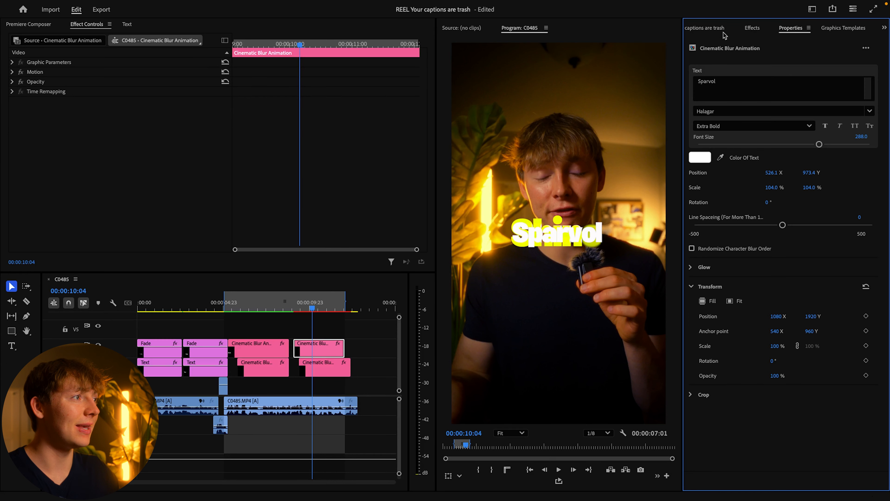
left_click(13, 62)
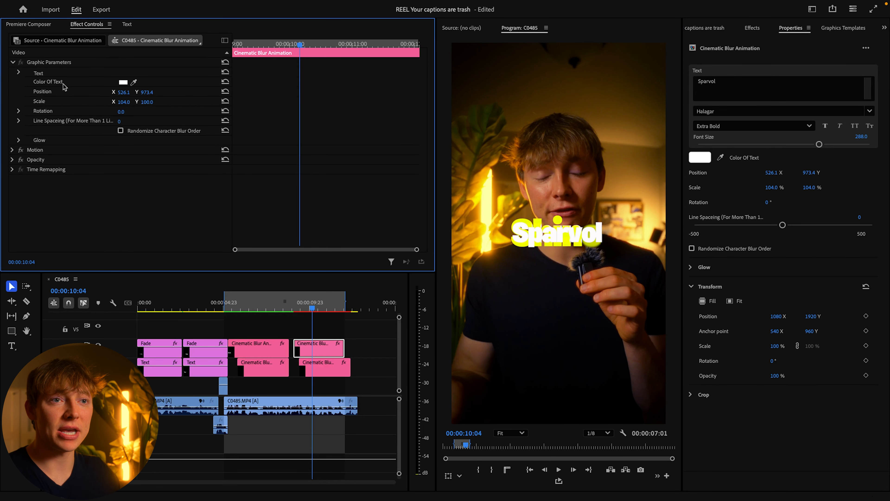
left_click(13, 150)
left_click_drag(150, 161, 276, 161)
left_click_drag(120, 171, 145, 171)
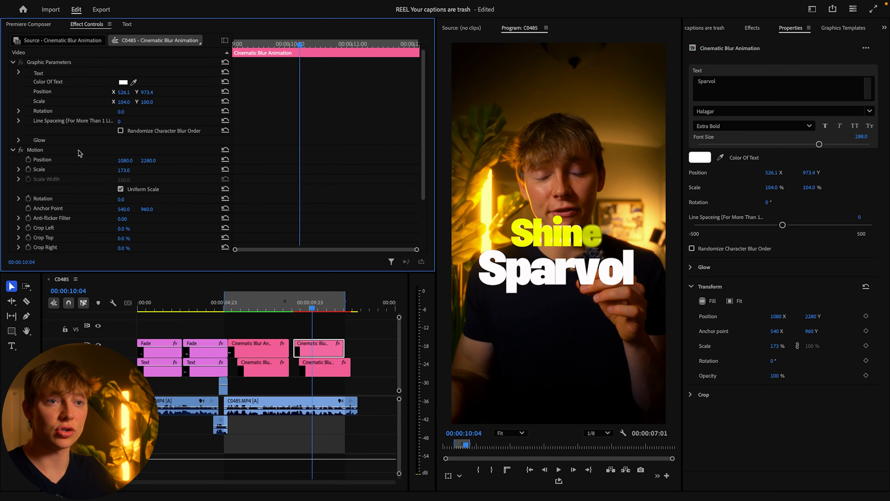
mouse_move(128, 162)
left_mouse_down()
mouse_move(103, 161)
mouse_move(145, 161)
mouse_move(128, 161)
left_mouse_up()
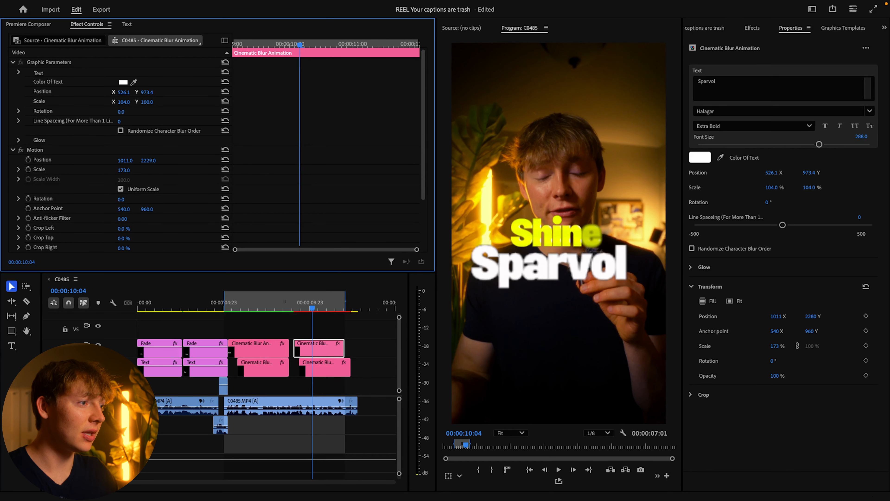
Set the yellow Shine caption's Motion position to 1080, 2788 and its scale to 159
left_click(318, 371)
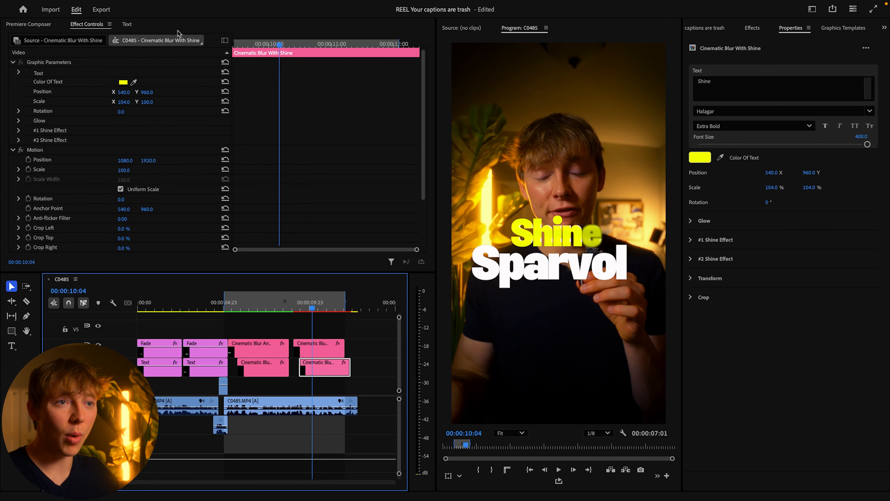
left_click_drag(147, 160, 199, 243)
Change the white template caption's wording to "Text" and the yellow one's to "Fade"
left_click(309, 345)
left_click_drag(723, 84, 649, 84)
type("Text")
left_click(341, 367)
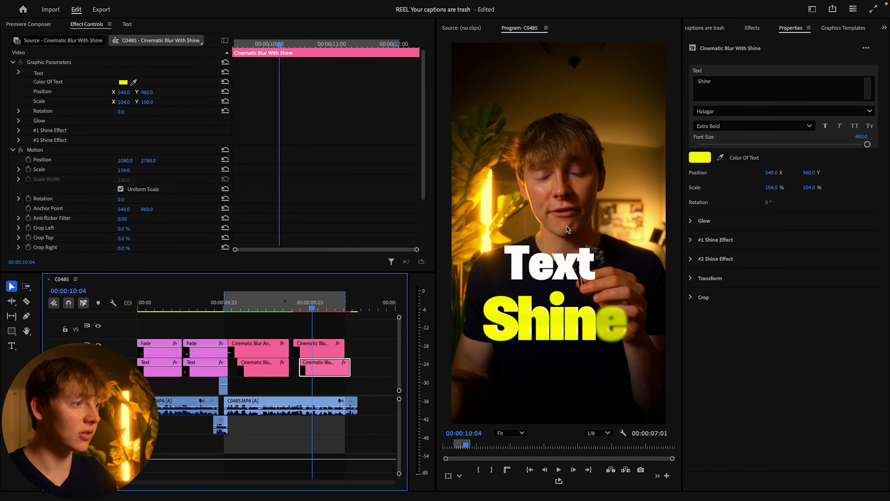
left_click_drag(716, 81, 678, 79)
type("Fade")
left_click(381, 358)
Change the yellow Fade caption's text color to bright purple, C600FF
left_click(332, 364)
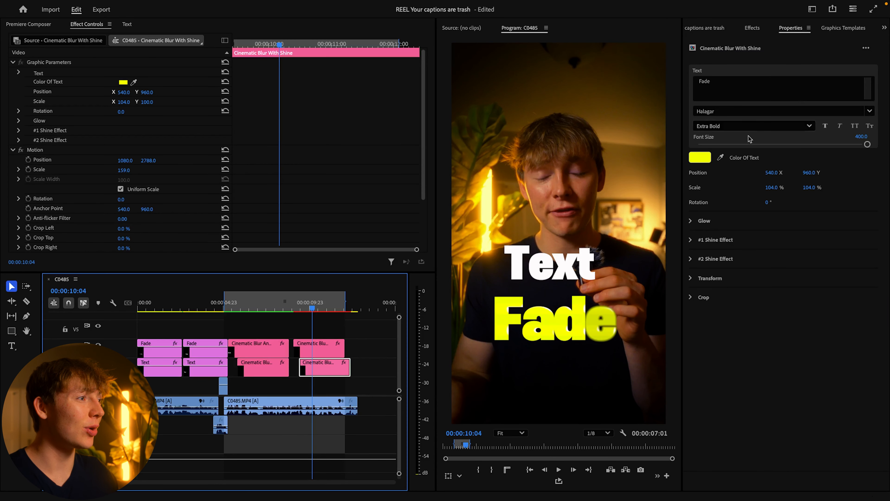
left_click(705, 162)
left_click_drag(336, 161, 335, 232)
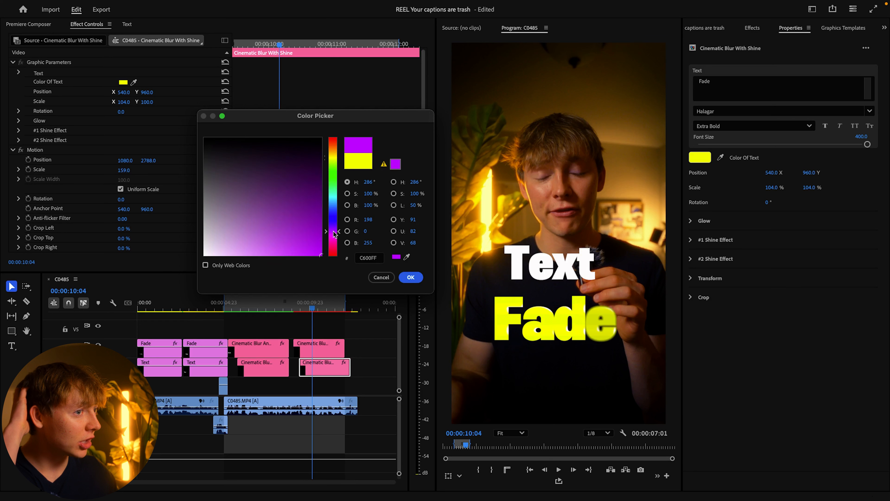
left_click(419, 277)
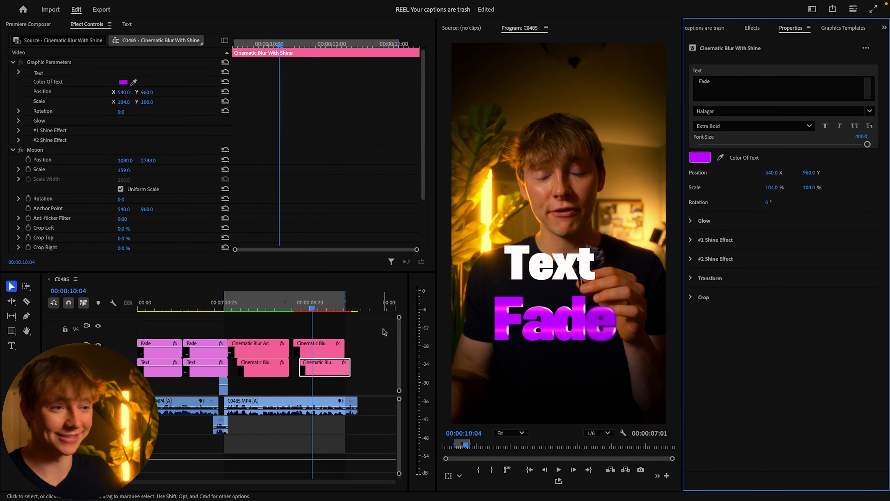
Raise the purple Fade caption's Glow Intensity slightly, set its Glow Radius to 48, and expand its #1 Shine Effect settings
left_click(704, 221)
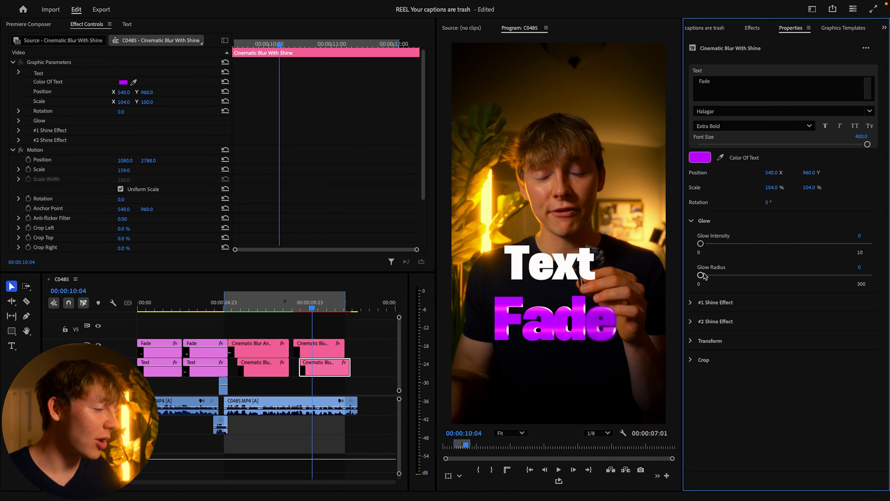
left_click_drag(701, 275, 738, 275)
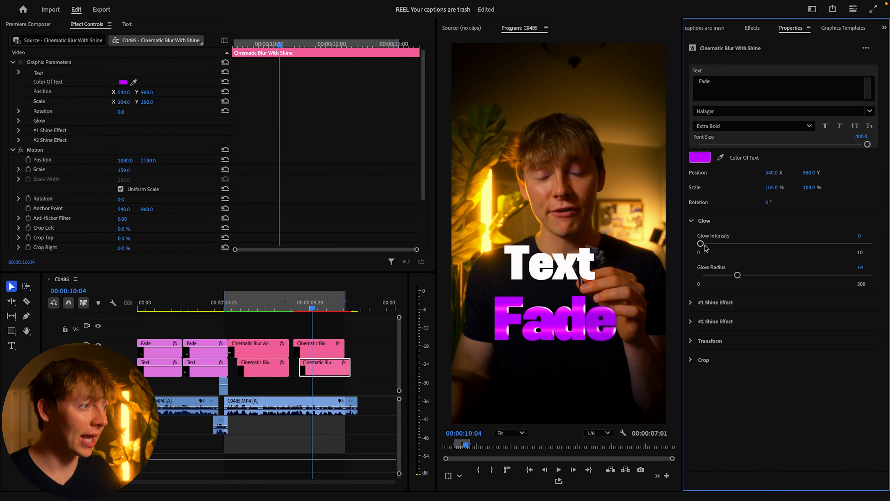
mouse_move(701, 243)
left_mouse_down()
mouse_move(715, 244)
mouse_move(704, 244)
left_mouse_up()
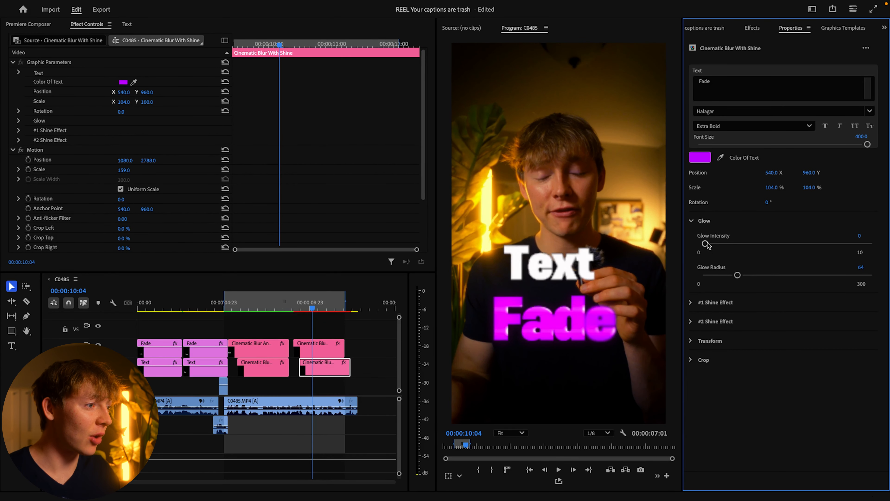
left_click_drag(738, 275, 728, 275)
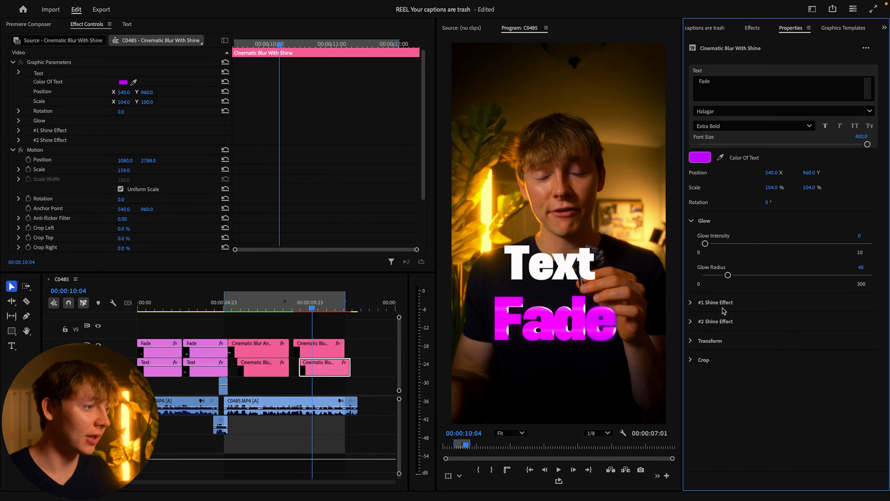
left_click(691, 303)
scroll(771, 290, "down", 3)
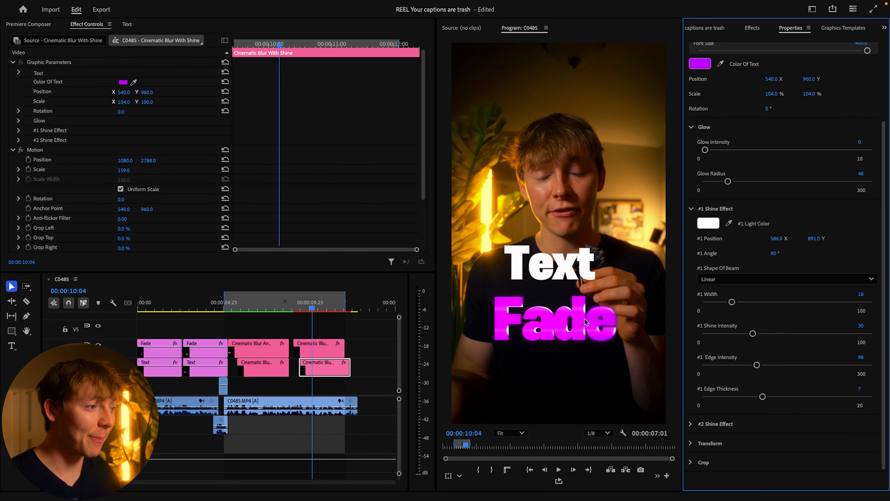
Set the purple Fade caption's #1 Width to 62 and #1 Shine Intensity to 58, with the program preview at 1/2 resolution
left_click_drag(732, 302, 761, 302)
left_click(599, 433)
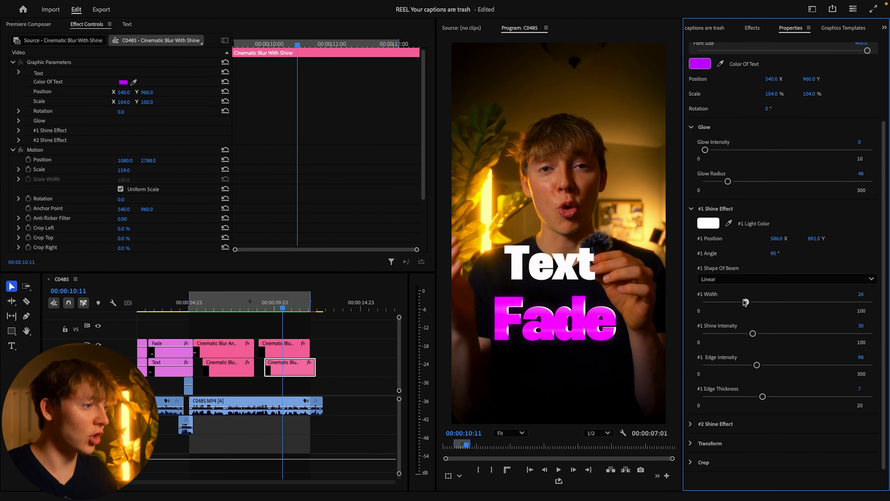
left_click_drag(745, 303, 766, 302)
left_click_drag(753, 335, 825, 331)
left_click_drag(765, 303, 810, 303)
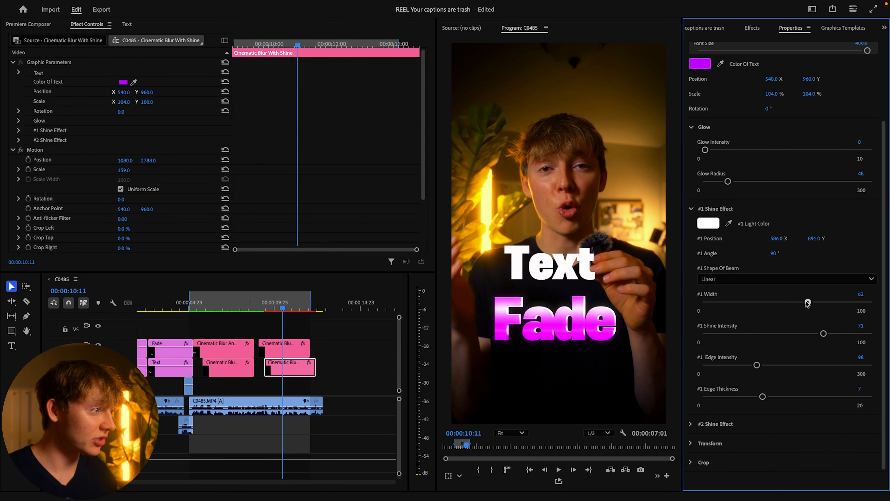
left_click_drag(823, 334, 801, 334)
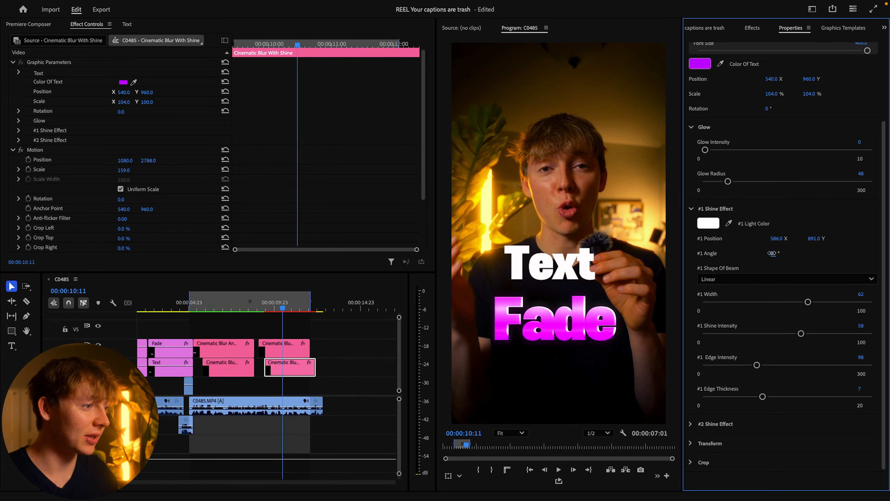
Set the Fade caption's #1 shine to Y position 852, angle 95°, Edge Intensity 176 and Edge Thickness 10
left_click_drag(773, 253, 793, 239)
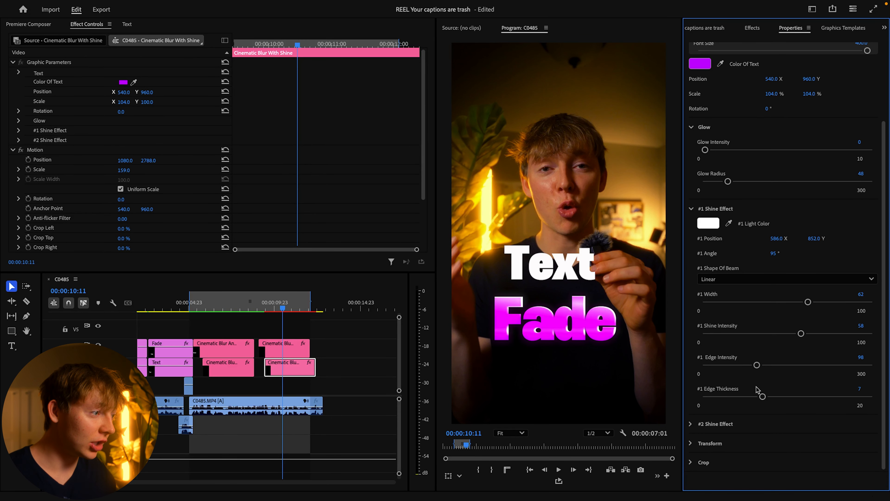
left_click_drag(759, 367, 780, 366)
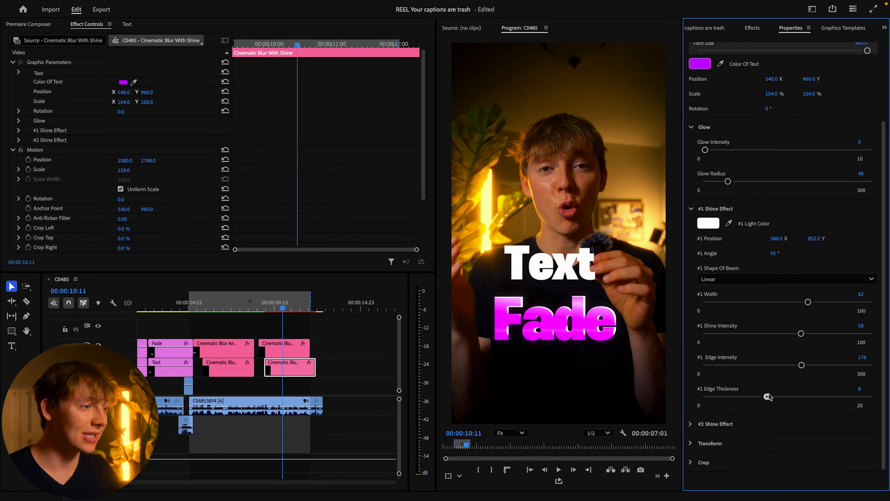
left_click_drag(764, 396, 803, 395)
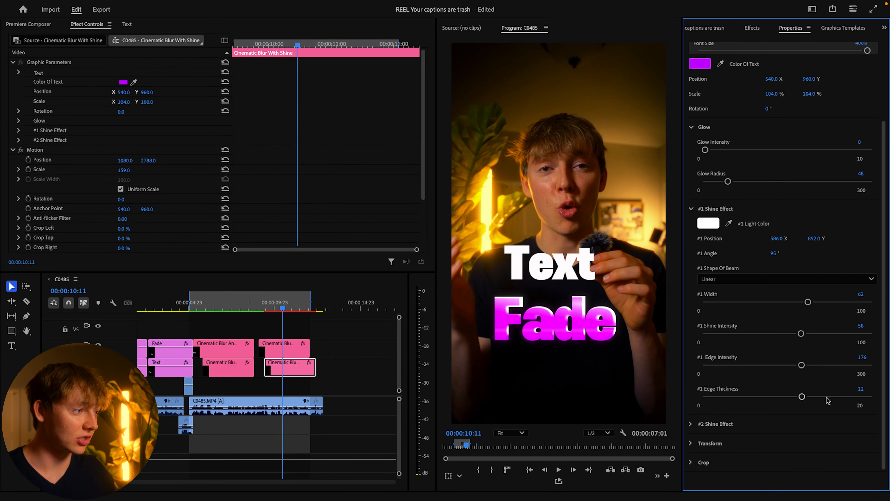
mouse_move(802, 397)
left_mouse_down()
mouse_move(776, 400)
mouse_move(786, 397)
left_mouse_up()
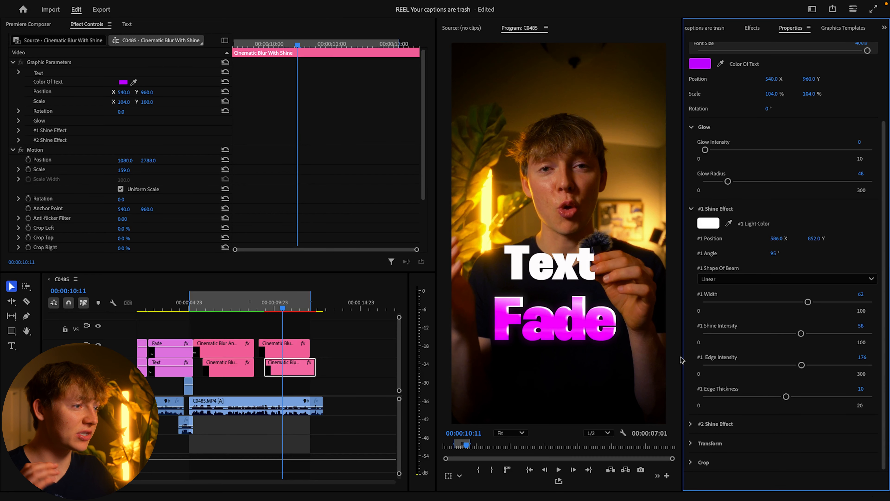
Expand the Fade caption's #2 Shine Effect and set its Y position to 1071, width to 40 and Shine Intensity to 34
left_click(691, 210)
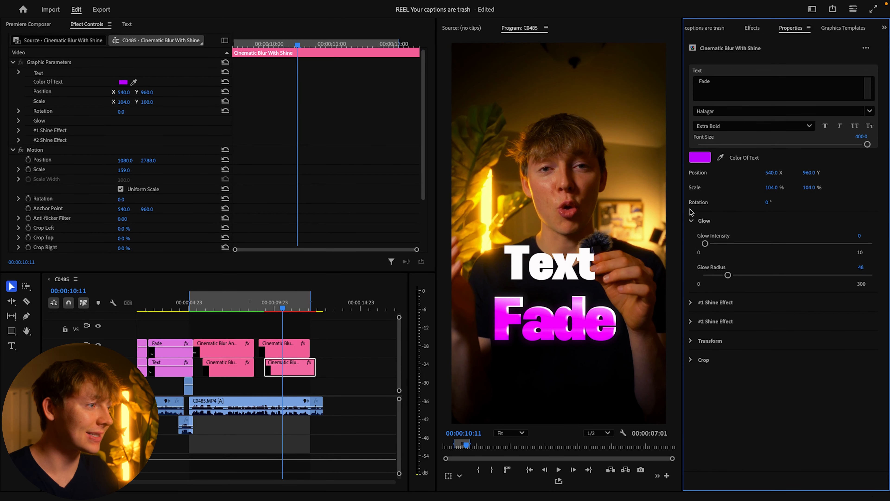
left_click(691, 302)
left_click(691, 303)
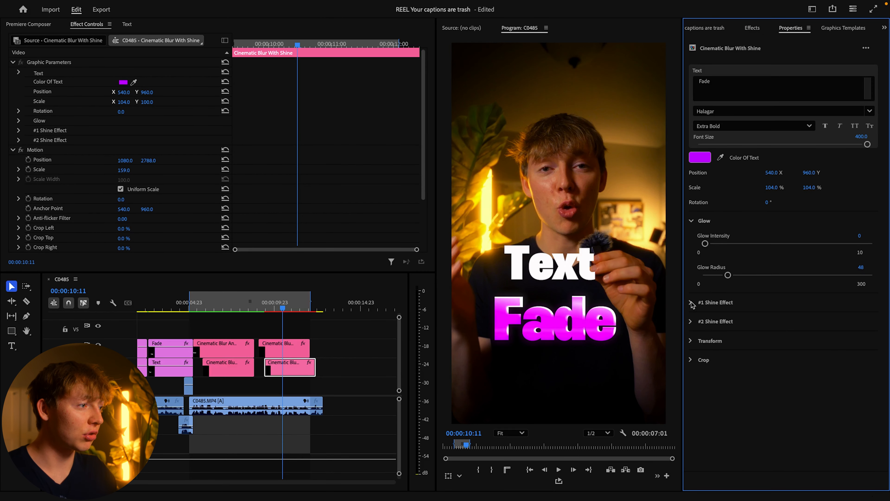
left_click(691, 321)
scroll(790, 303, "down", 3)
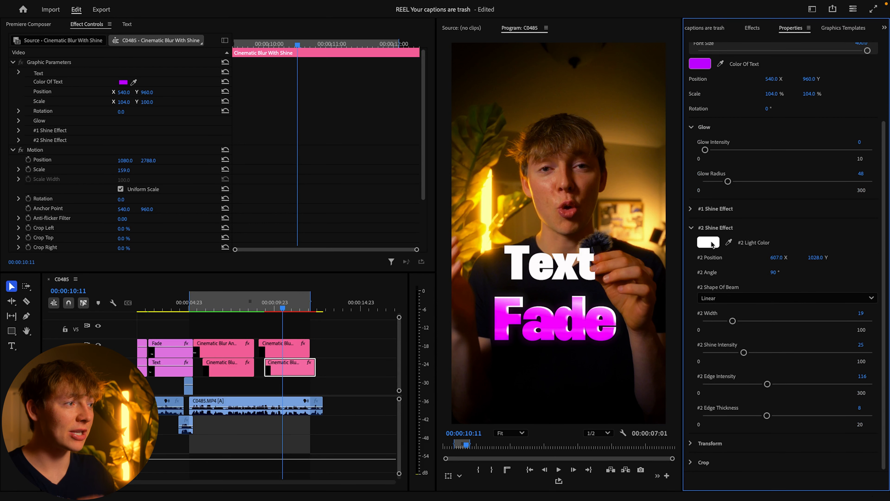
left_click_drag(815, 257, 833, 256)
left_click_drag(732, 321, 769, 320)
mouse_move(743, 352)
left_mouse_down()
mouse_move(795, 352)
mouse_move(759, 352)
left_mouse_up()
Set the #2 shine's Edge Intensity to 97, Edge Thickness to 11 and angle to 98°
mouse_move(768, 384)
left_mouse_down()
mouse_move(736, 384)
mouse_move(756, 384)
left_mouse_up()
left_click_drag(770, 416, 796, 416)
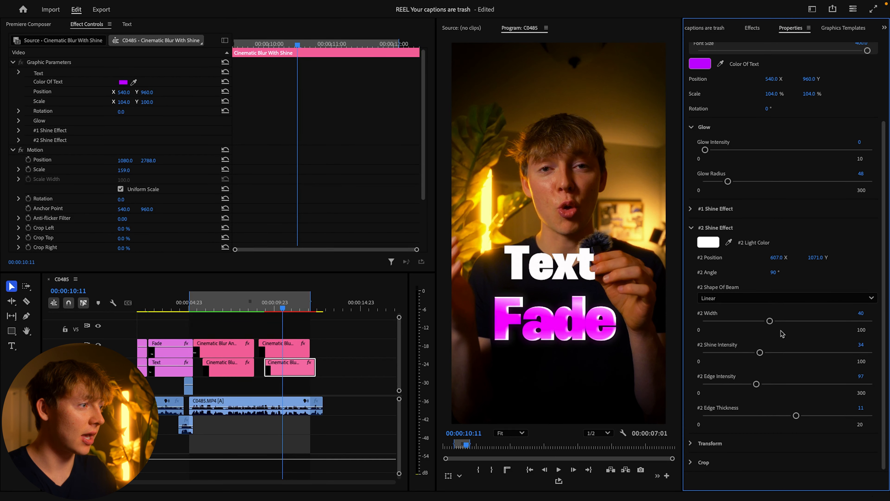
left_click_drag(772, 272, 776, 271)
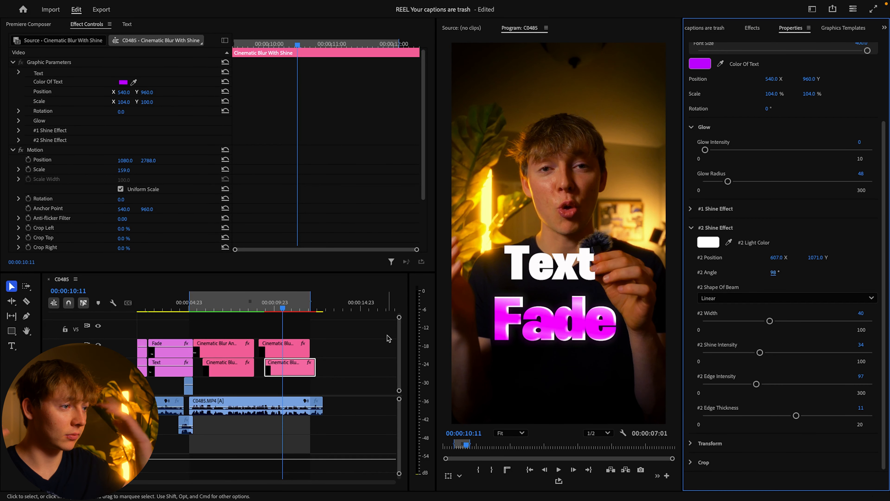
Move the white Text caption closer to Fade with a Motion Y position of 2348, and play back the two captions
left_click(360, 361)
left_click_drag(283, 306, 273, 307)
left_click(292, 351)
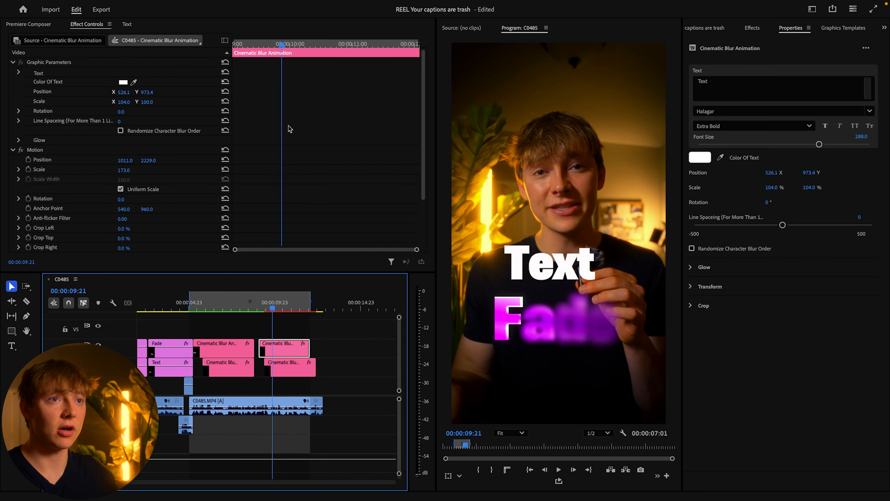
left_click_drag(144, 160, 196, 161)
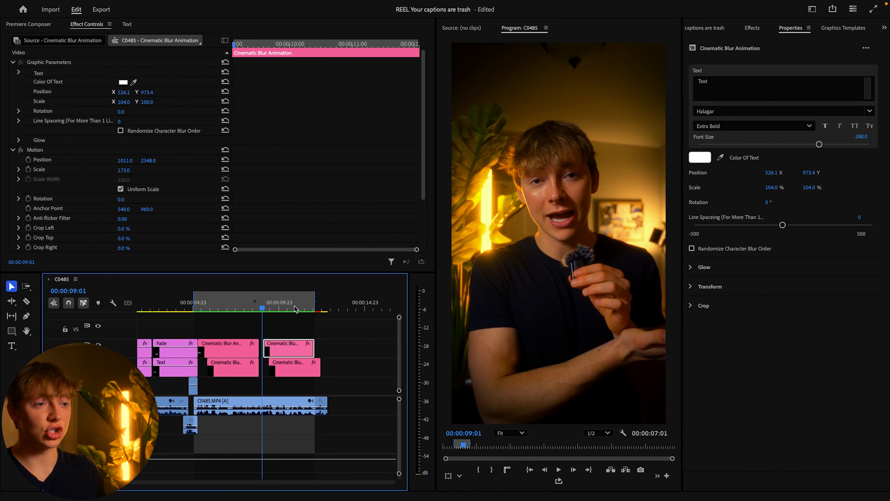
key("space")
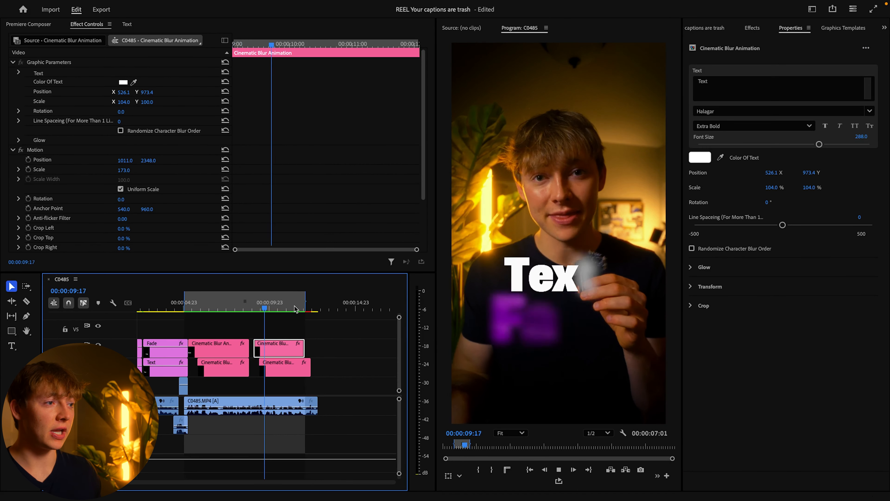
key("space")
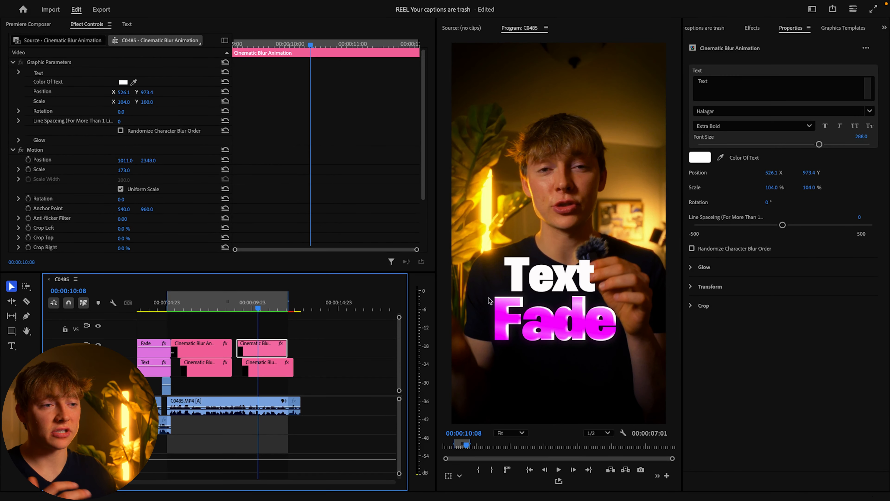
Turn on Randomize Character Blur Order for the white Text caption
left_click(269, 364)
left_click(266, 349)
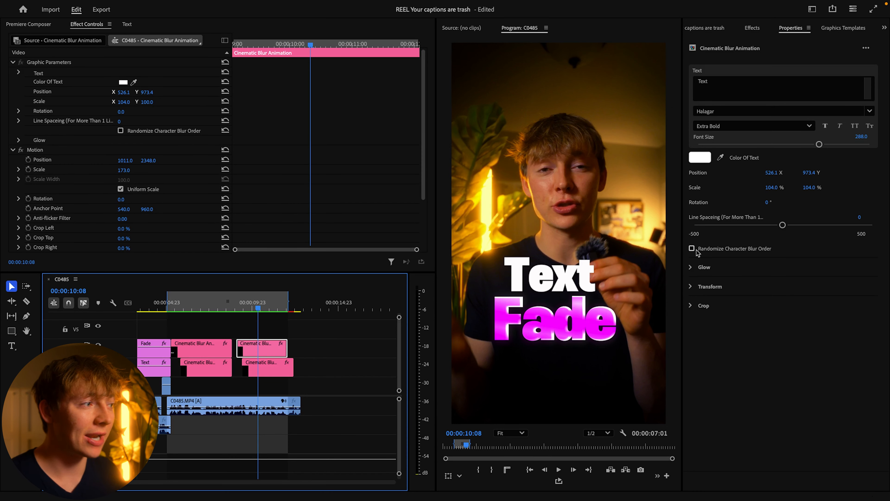
mouse_move(254, 307)
left_mouse_down()
mouse_move(241, 308)
mouse_move(253, 308)
left_mouse_up()
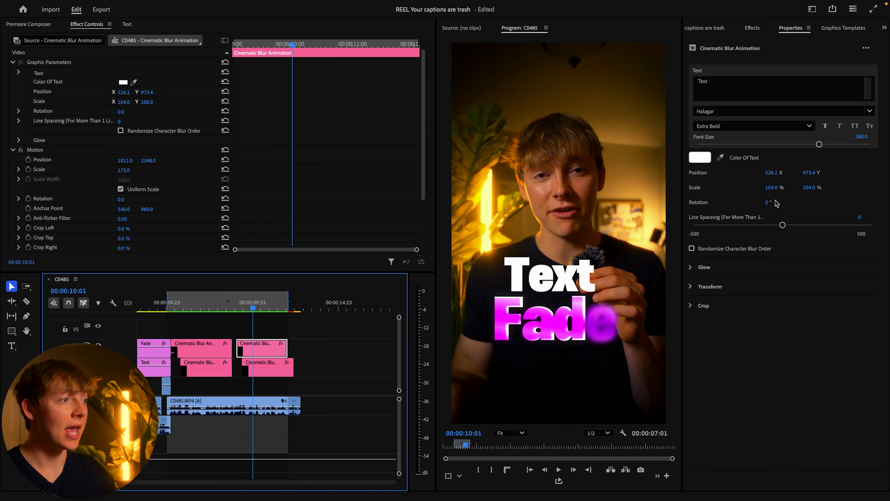
left_click(692, 249)
Render the sequence from in to out and play back the Text Fade animation from the start of the captions
left_click_drag(252, 308, 240, 311)
left_click(148, 5)
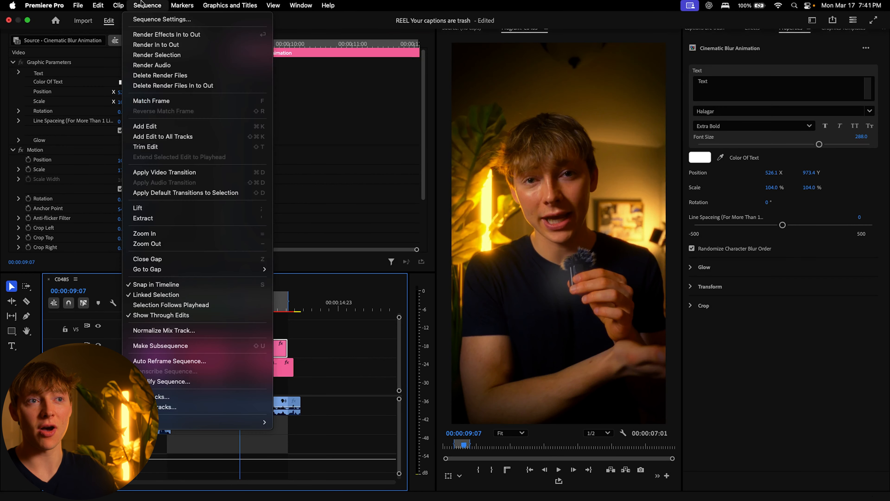
left_click(197, 45)
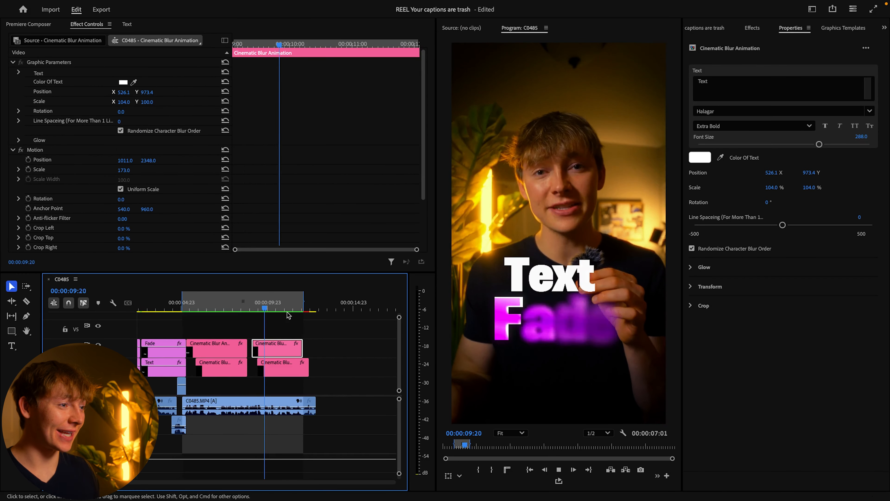
key("space")
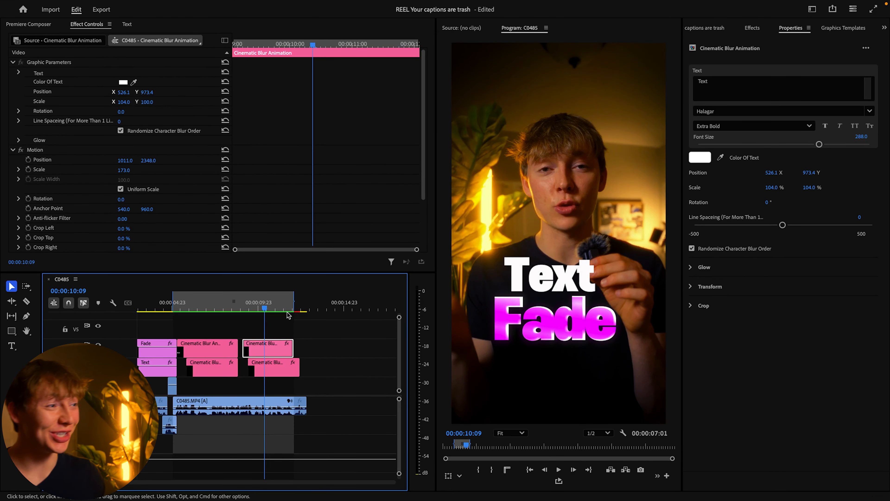